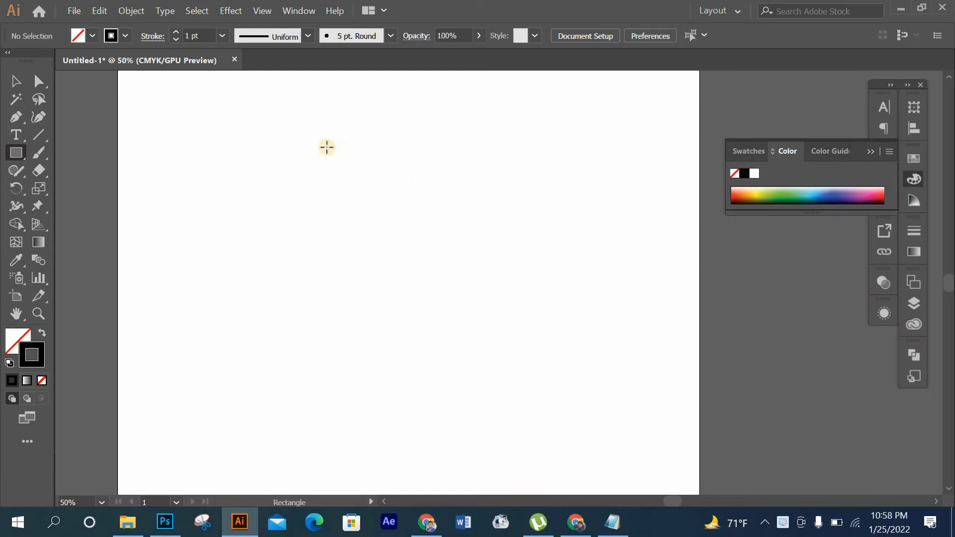
Draw a tall rectangle in the middle of the artboard and round its two top corners to 116.66 px
{"action": "left_click_drag", "start_coordinate": [358, 159], "coordinate": [485, 377]}
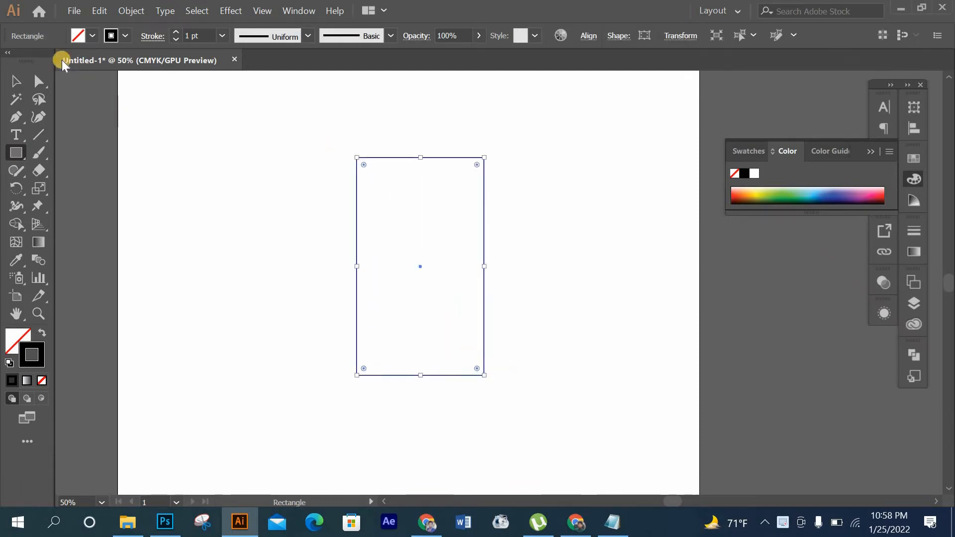
{"action": "left_click", "coordinate": [39, 81]}
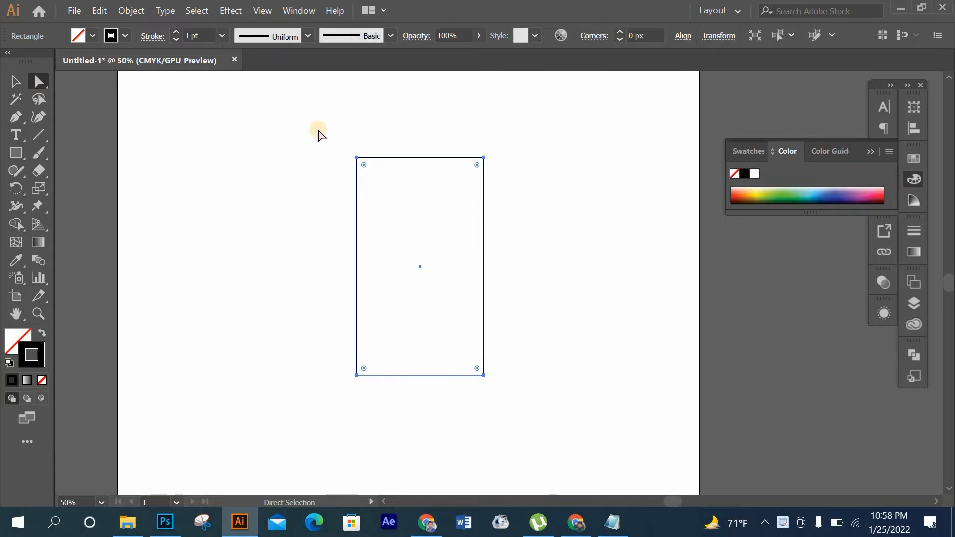
{"action": "left_click_drag", "start_coordinate": [318, 133], "coordinate": [397, 281]}
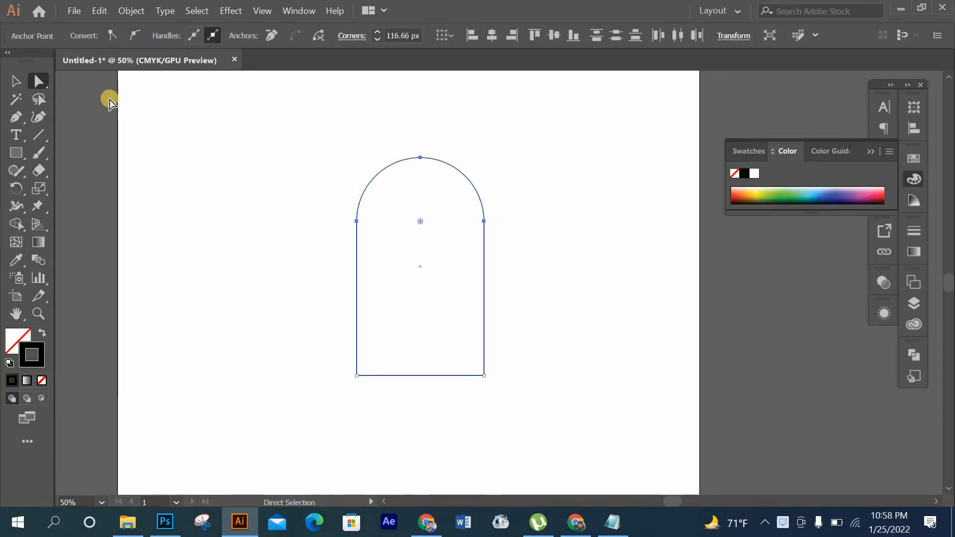
Rotate the whole round-topped shape 45° clockwise
{"action": "left_click", "coordinate": [16, 81]}
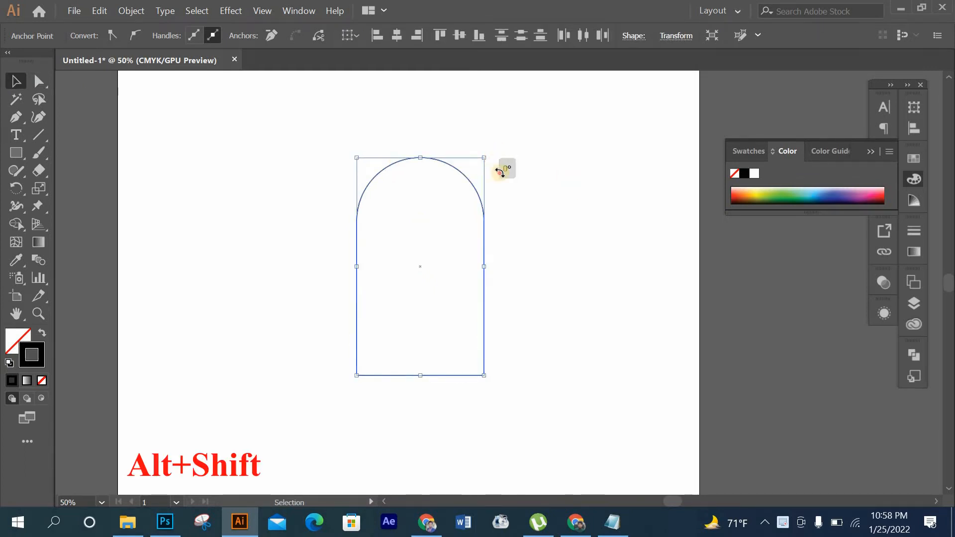
{"action": "left_click_drag", "start_coordinate": [504, 167], "coordinate": [515, 214]}
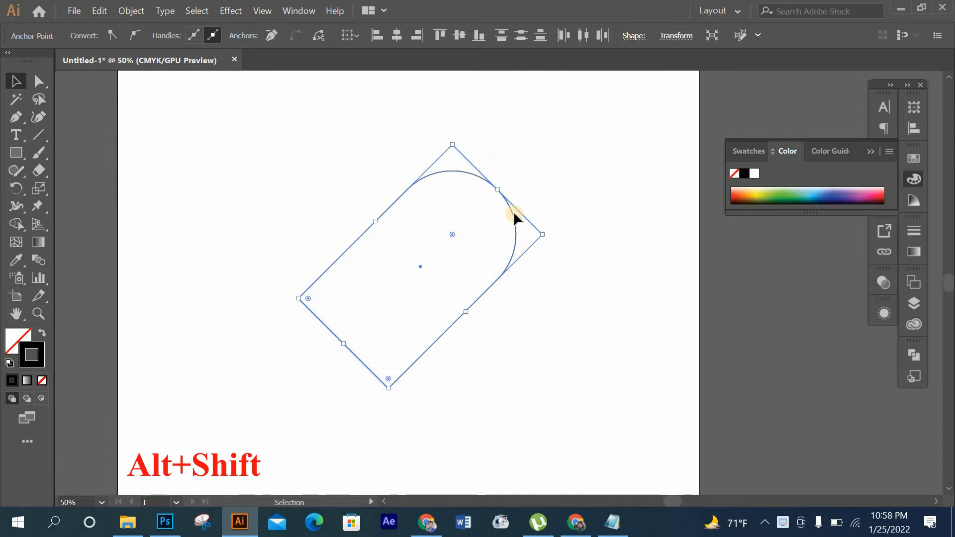
{"action": "right_click", "coordinate": [513, 212]}
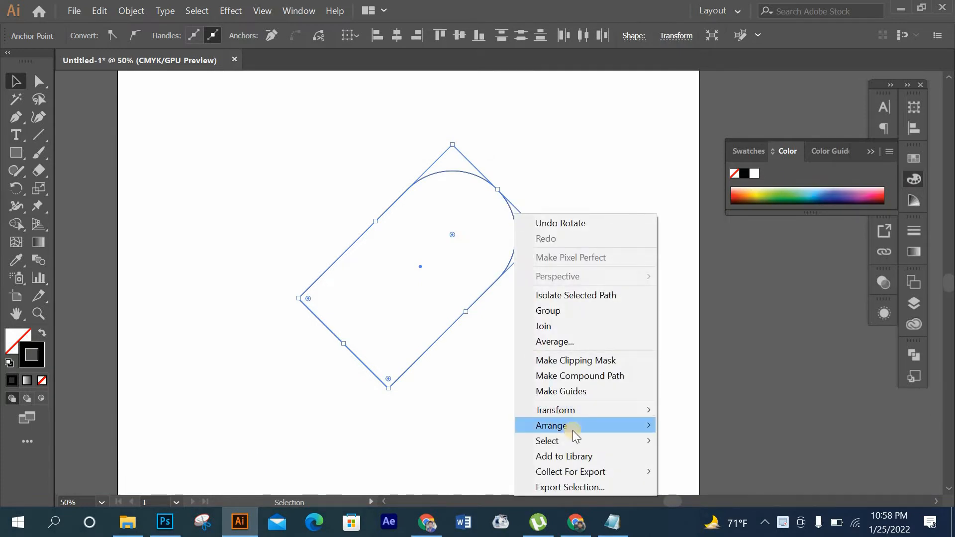
{"action": "mouse_move", "coordinate": [571, 409]}
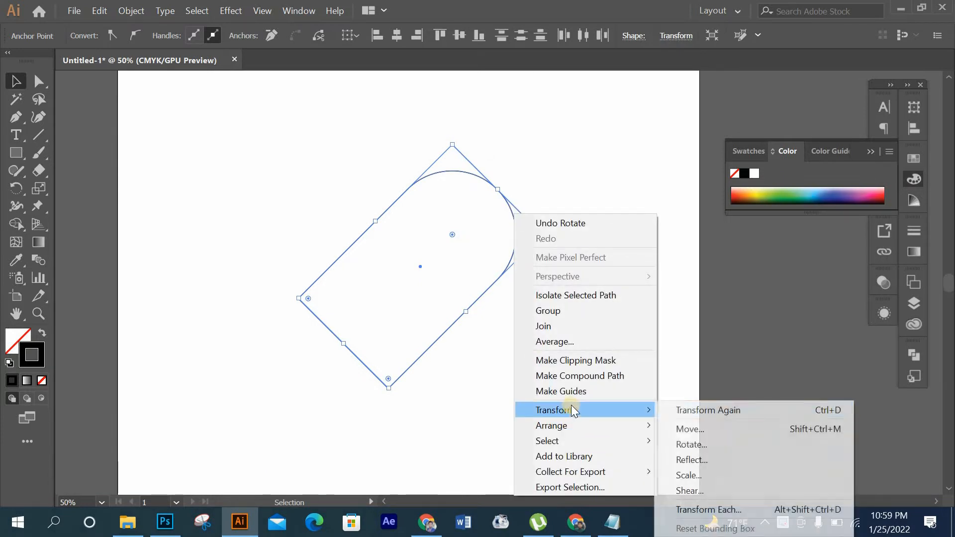
{"action": "left_click", "coordinate": [683, 464]}
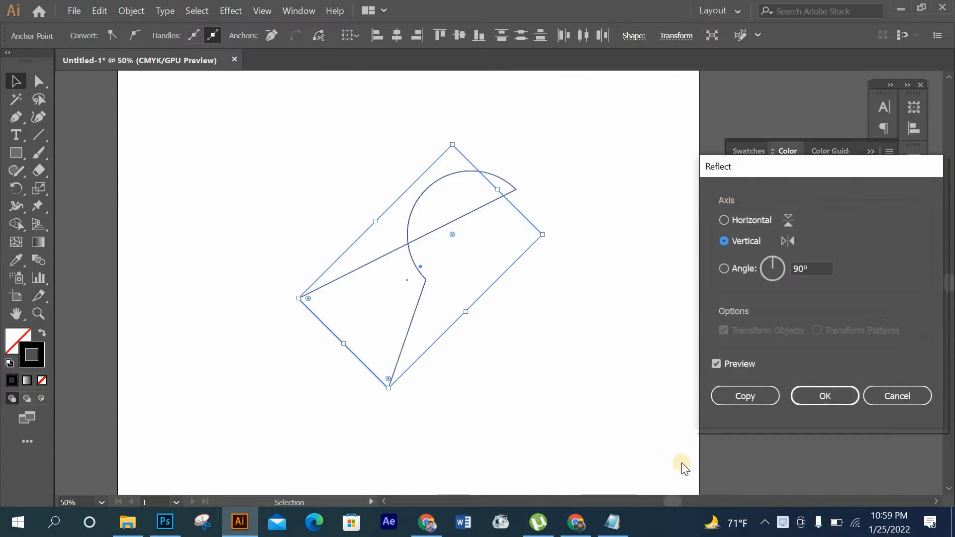
{"action": "left_click", "coordinate": [894, 393]}
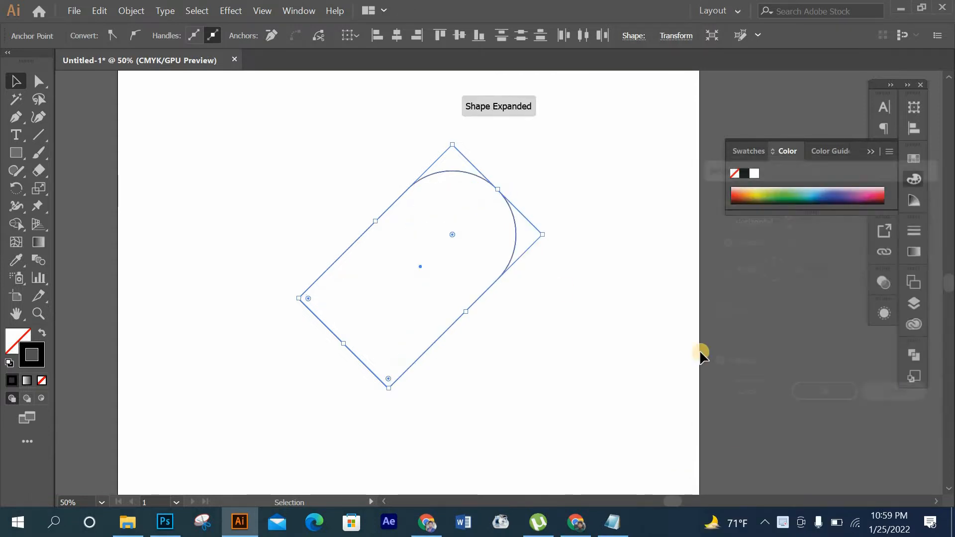
Reselect the entire rotated shape and create a reflected copy of it across the vertical axis
{"action": "left_click", "coordinate": [150, 175]}
{"action": "left_click_drag", "start_coordinate": [315, 138], "coordinate": [482, 343]}
{"action": "right_click", "coordinate": [399, 195]}
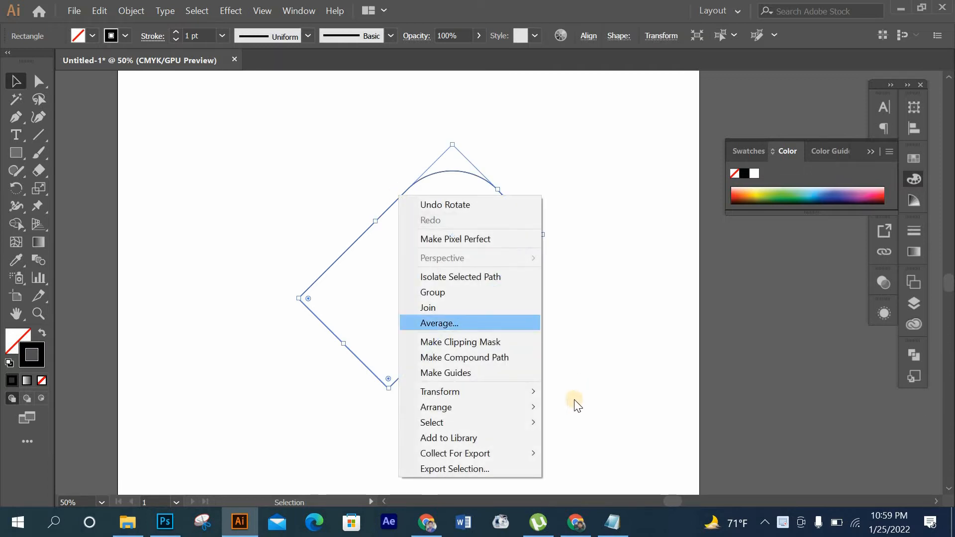
{"action": "mouse_move", "coordinate": [517, 394]}
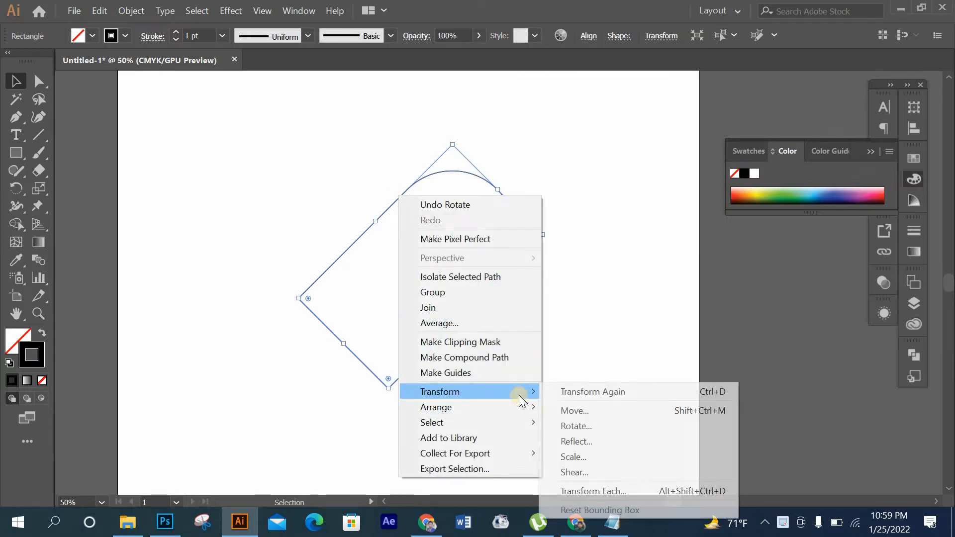
{"action": "left_click", "coordinate": [577, 441]}
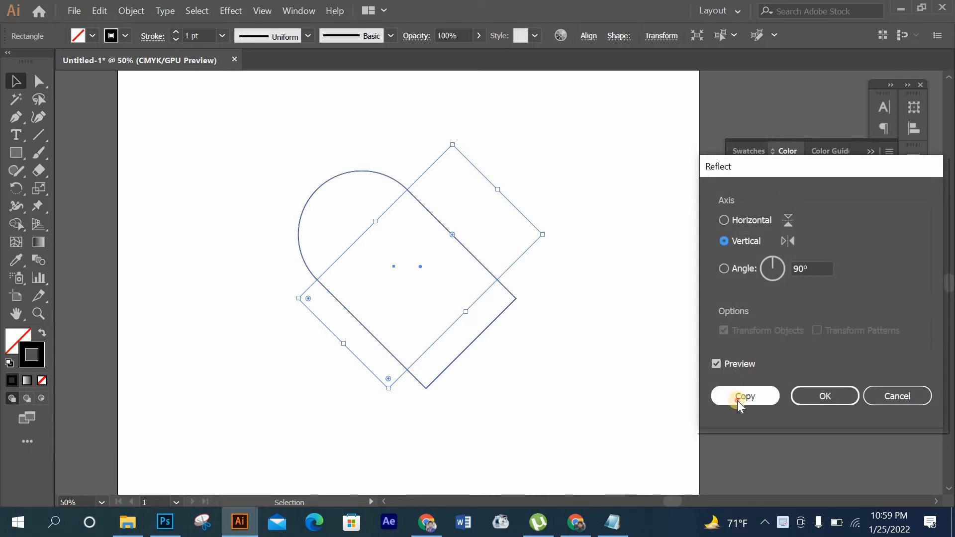
{"action": "left_click", "coordinate": [745, 396]}
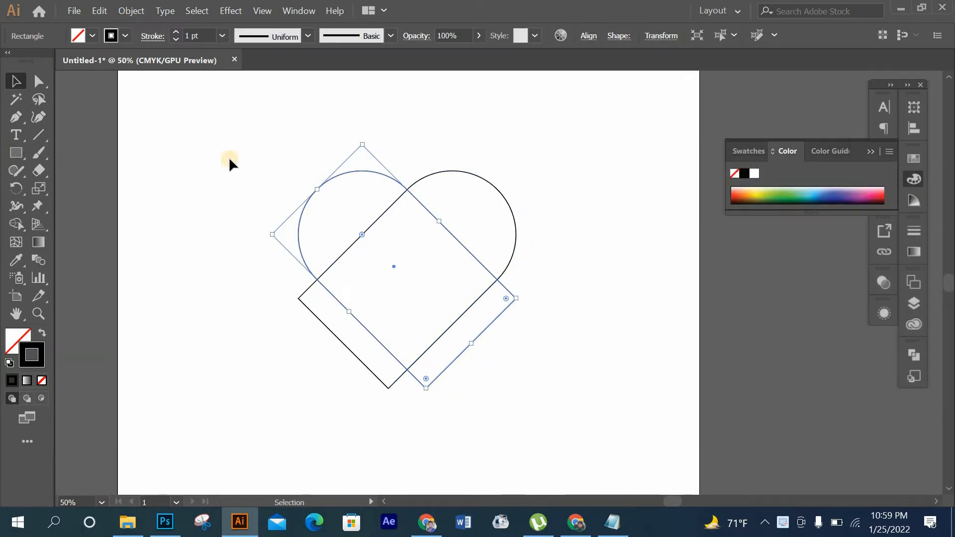
With Shape Builder, remove the two protruding lower strips of the overlapping shapes and merge the remaining regions into one heart
{"action": "left_click_drag", "start_coordinate": [230, 162], "coordinate": [405, 291]}
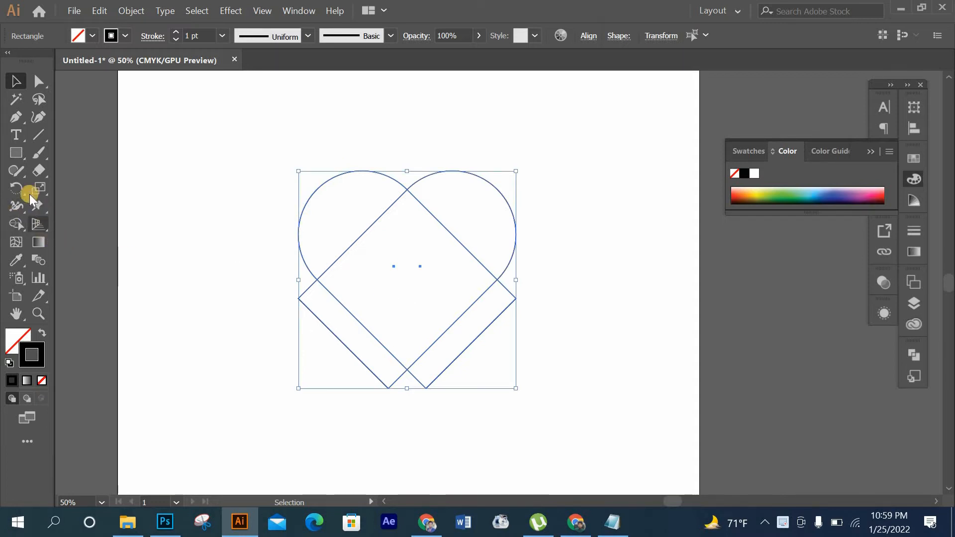
{"action": "left_click", "coordinate": [14, 222]}
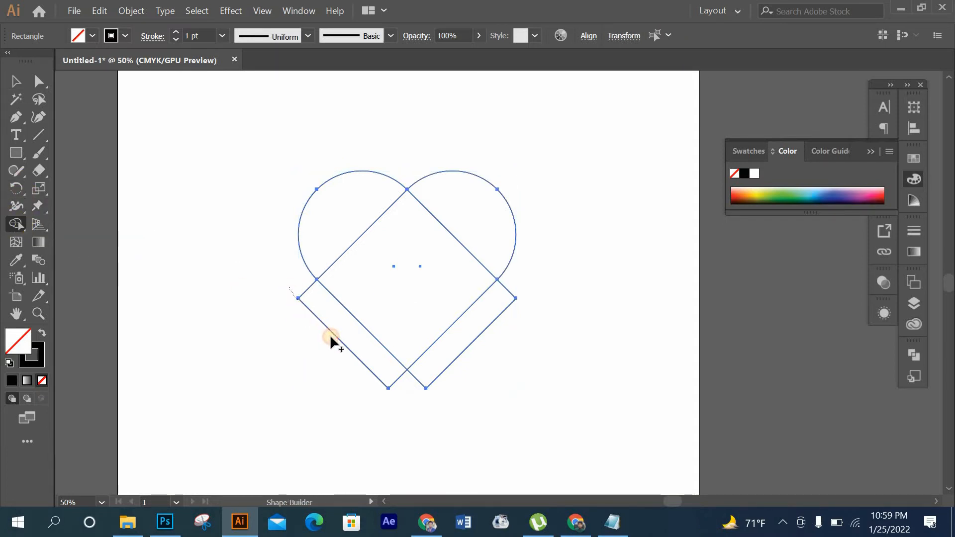
{"action": "left_click_drag", "start_coordinate": [331, 339], "coordinate": [378, 374]}
{"action": "left_click_drag", "start_coordinate": [456, 360], "coordinate": [511, 292]}
{"action": "mouse_move", "coordinate": [345, 213]}
{"action": "left_mouse_down"}
{"action": "mouse_move", "coordinate": [405, 271]}
{"action": "mouse_move", "coordinate": [472, 244]}
{"action": "left_mouse_up"}
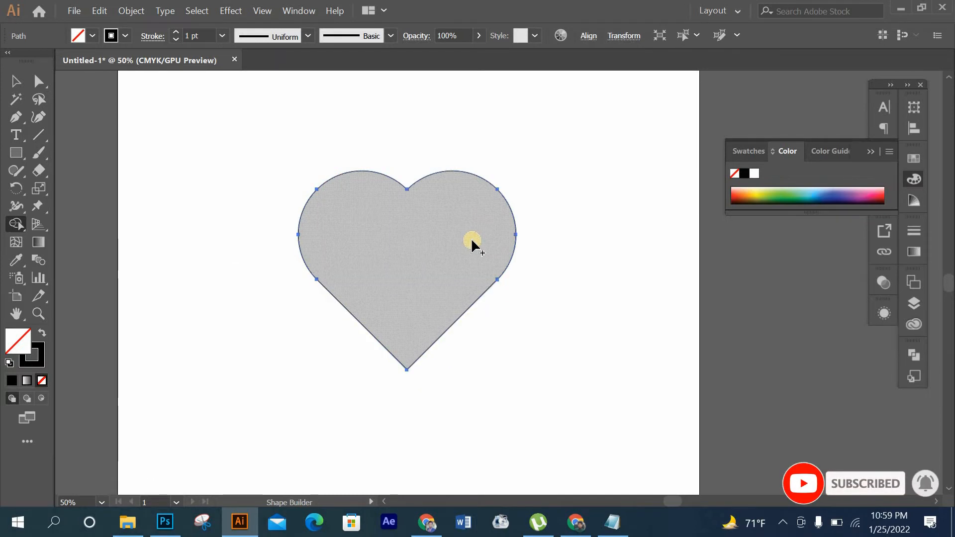
Move the heart up toward the upper part of the artboard
{"action": "left_click", "coordinate": [17, 81]}
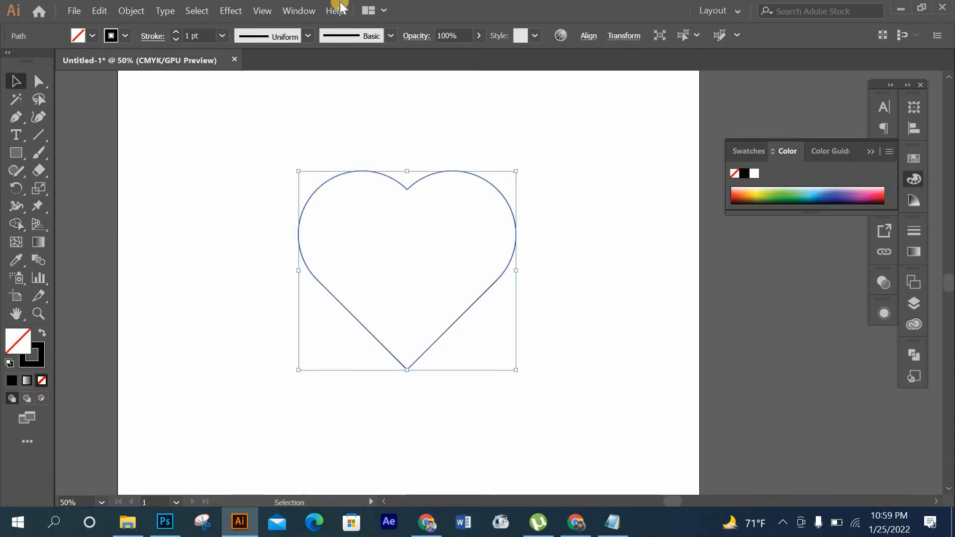
{"action": "left_click_drag", "start_coordinate": [440, 169], "coordinate": [442, 114]}
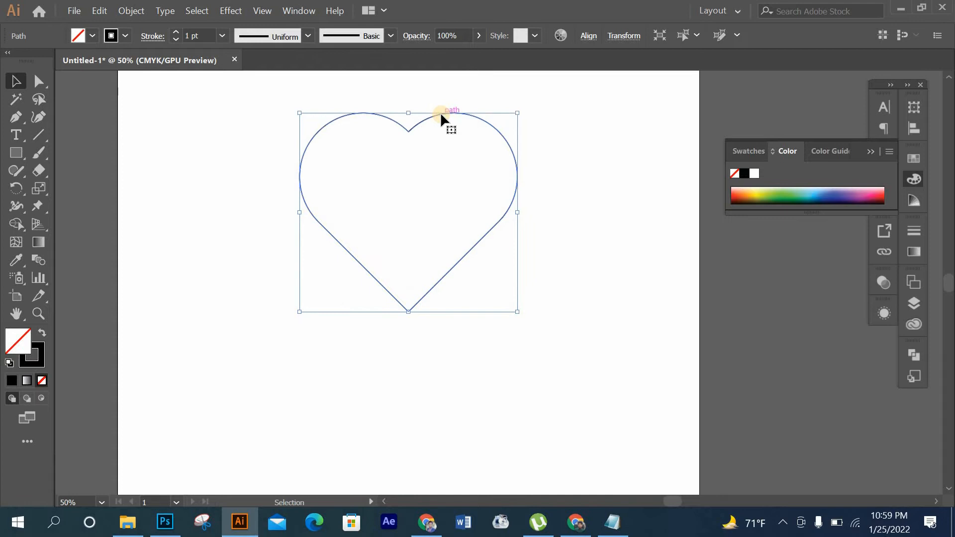
Start a Distort & Transform > Transform effect on the heart with preview on and set its horizontal scale to 91%
{"action": "left_click", "coordinate": [223, 11]}
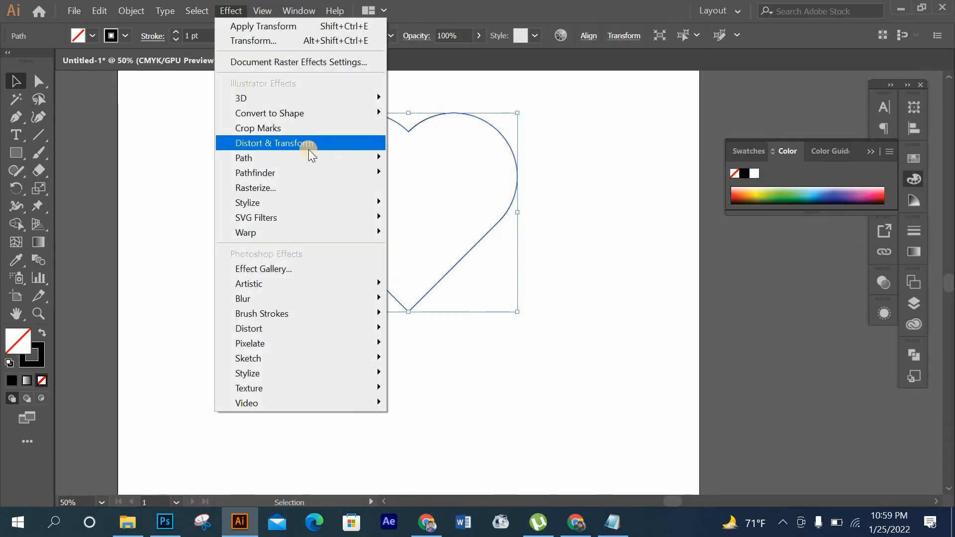
{"action": "mouse_move", "coordinate": [357, 143]}
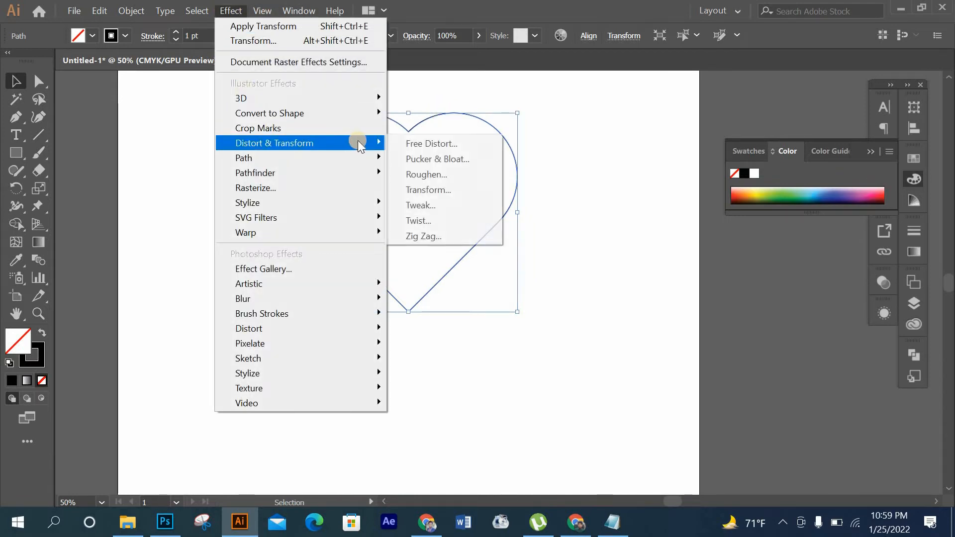
{"action": "left_click", "coordinate": [423, 189]}
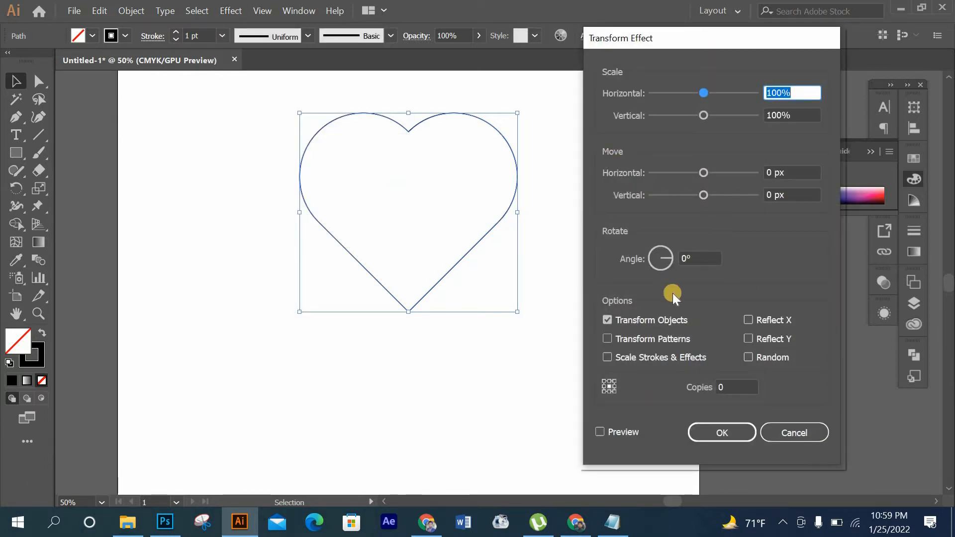
{"action": "left_click", "coordinate": [811, 92]}
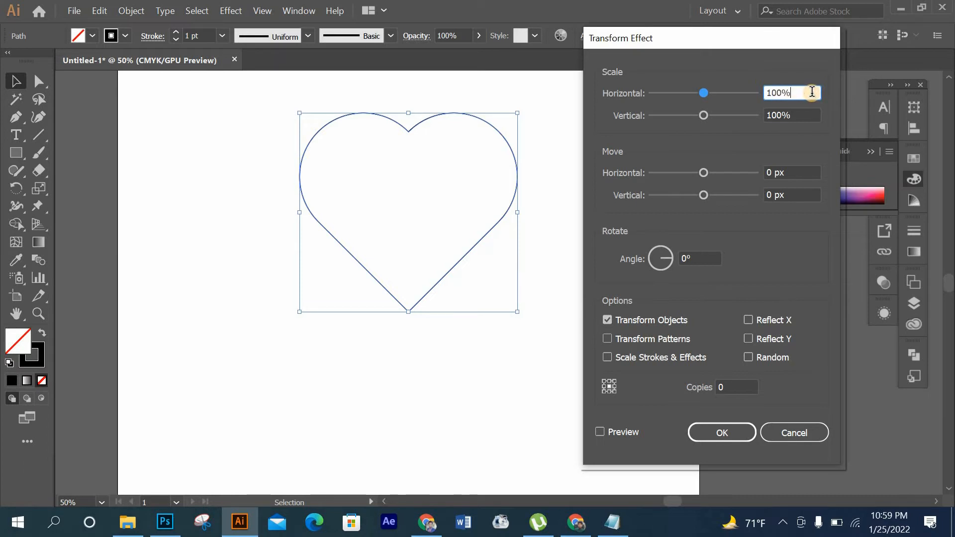
{"action": "left_click", "coordinate": [599, 431]}
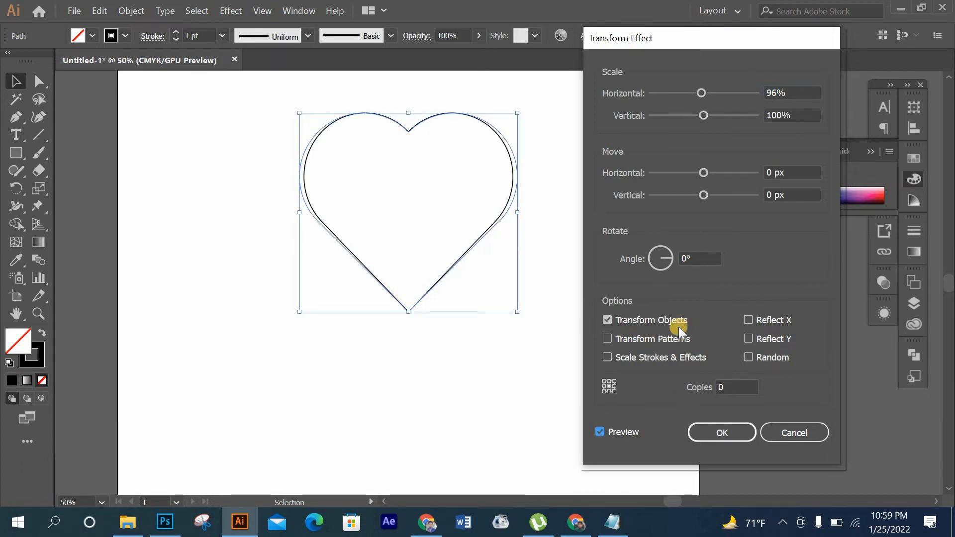
{"action": "left_click", "coordinate": [791, 92]}
{"action": "key", "text": "Down"}
{"action": "key", "text": "Down"}
{"action": "key", "text": "Down"}
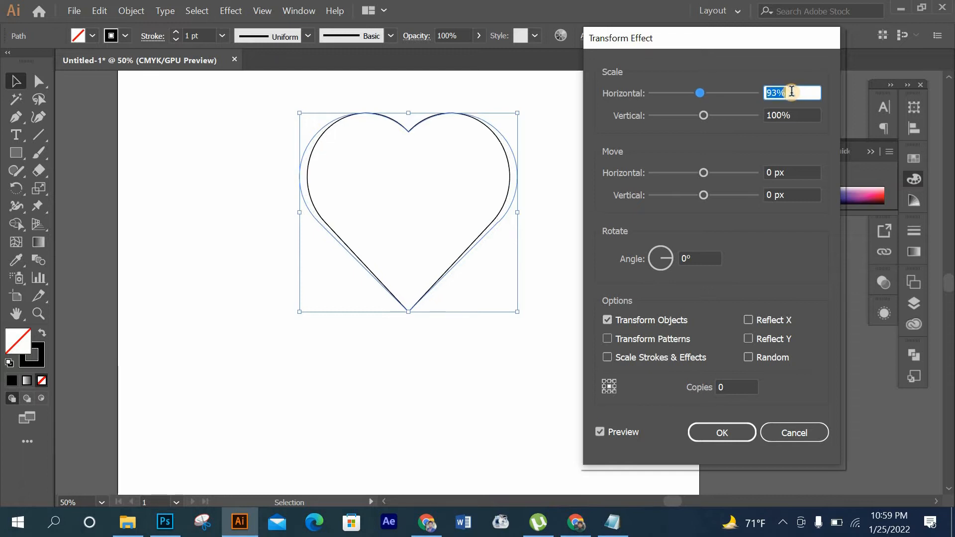
{"action": "key", "text": "Down"}
{"action": "key", "text": "Down"}
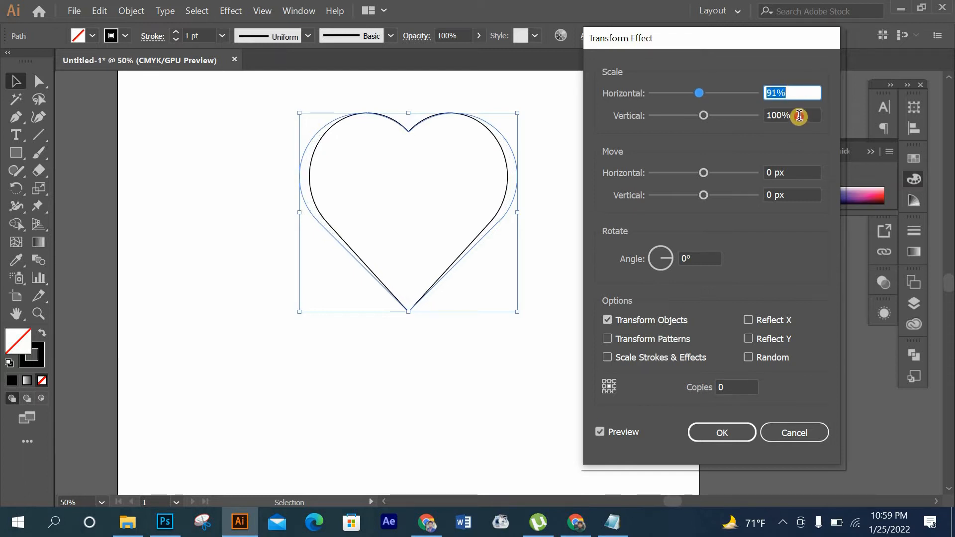
Set the vertical scale of the Transform effect to 91%
{"action": "left_click", "coordinate": [799, 115]}
{"action": "key", "text": "Down"}
{"action": "key", "text": "Down"}
{"action": "key", "text": "Down"}
{"action": "key", "text": "Down"}
{"action": "key", "text": "Down"}
{"action": "key", "text": "Down"}
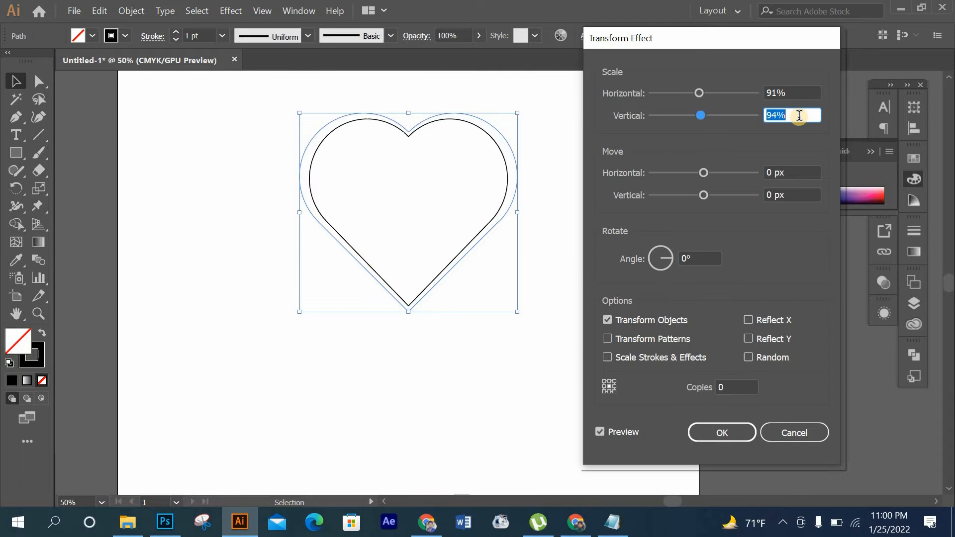
{"action": "key", "text": "Down"}
{"action": "key", "text": "Down"}
{"action": "key", "text": "Down"}
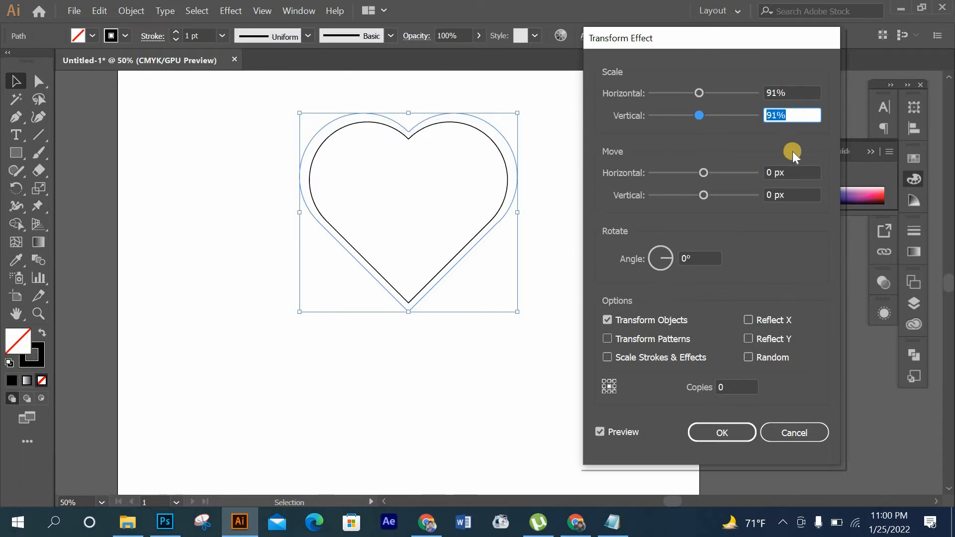
Set both the horizontal and vertical move of the Transform effect to -4 px
{"action": "left_click", "coordinate": [791, 168]}
{"action": "key", "text": "Down"}
{"action": "key", "text": "Down"}
{"action": "key", "text": "Down"}
{"action": "key", "text": "Down"}
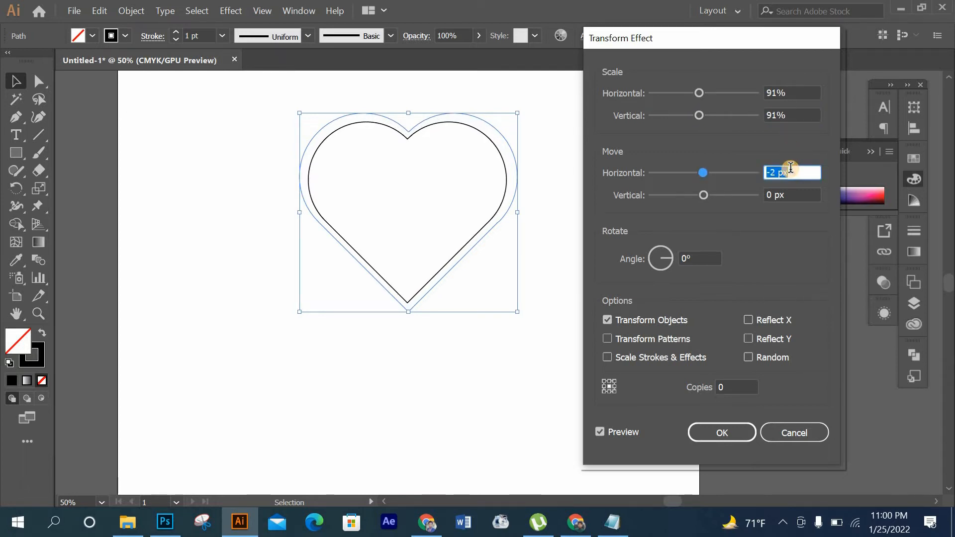
{"action": "left_click", "coordinate": [793, 193]}
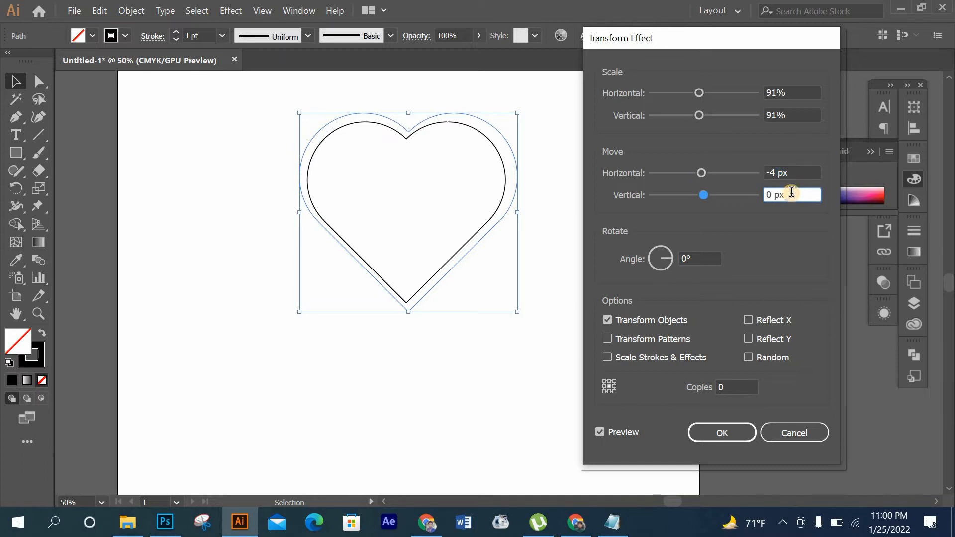
{"action": "key", "text": "Down"}
{"action": "key", "text": "Down"}
{"action": "key", "text": "Down"}
{"action": "key", "text": "Down"}
{"action": "key", "text": "Down"}
{"action": "key", "text": "Down"}
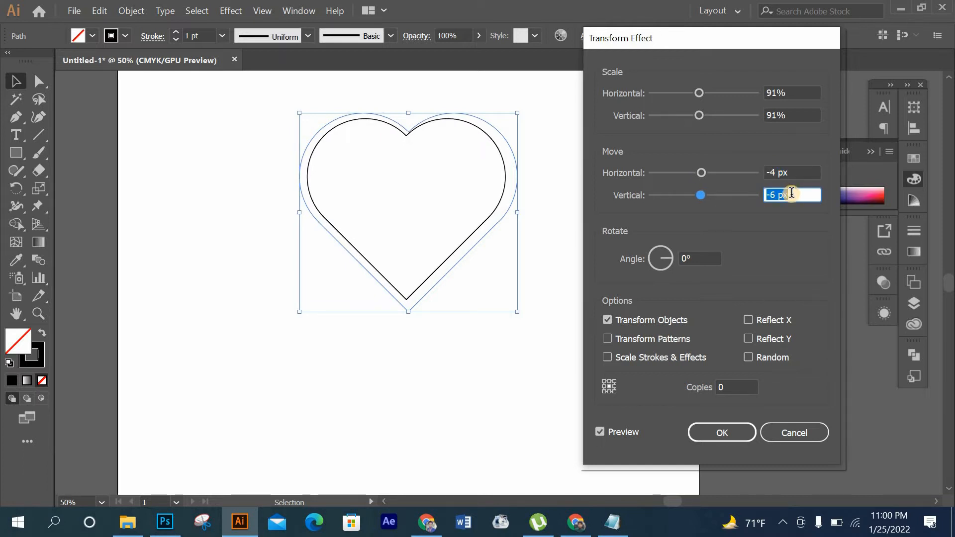
{"action": "key", "text": "Up"}
{"action": "key", "text": "Up"}
Set the Transform effect to 18 copies with a rotation angle of -4° and apply it to the heart
{"action": "left_click", "coordinate": [732, 388]}
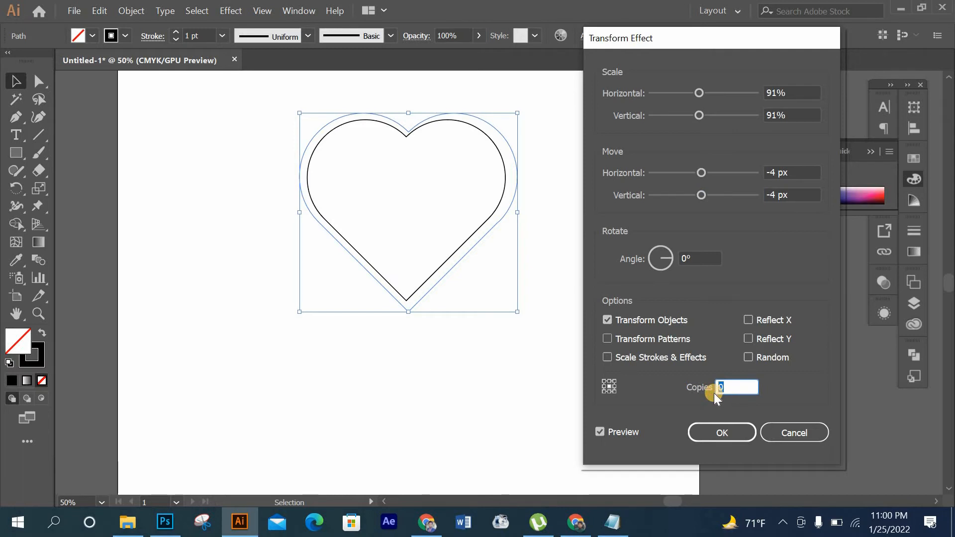
{"action": "type", "text": "18"}
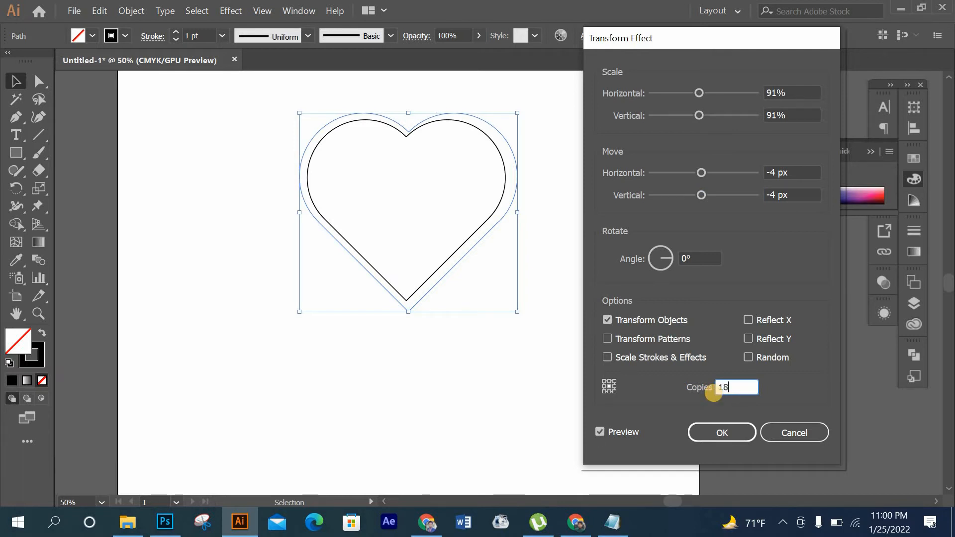
{"action": "left_click", "coordinate": [705, 258]}
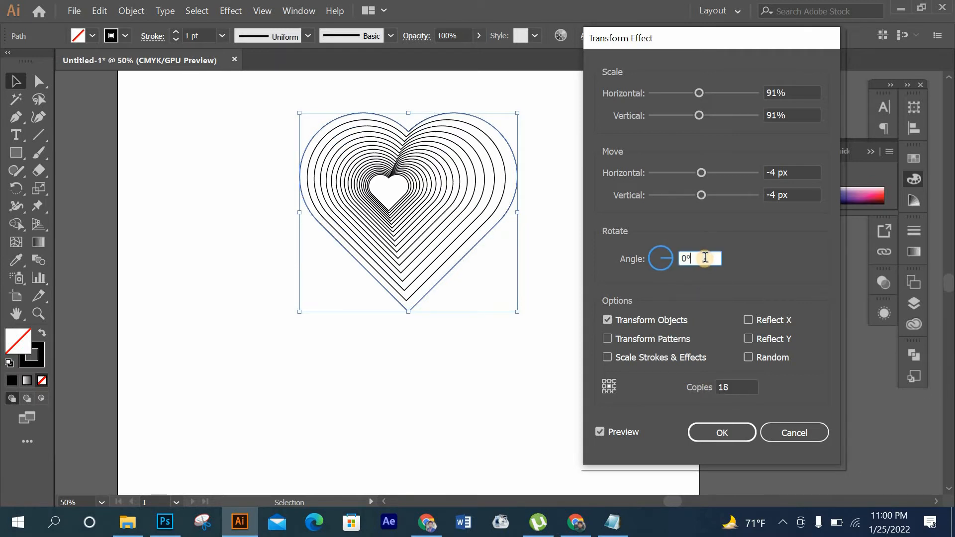
{"action": "key", "text": "Down"}
{"action": "key", "text": "Down"}
{"action": "key", "text": "Down"}
{"action": "key", "text": "Down"}
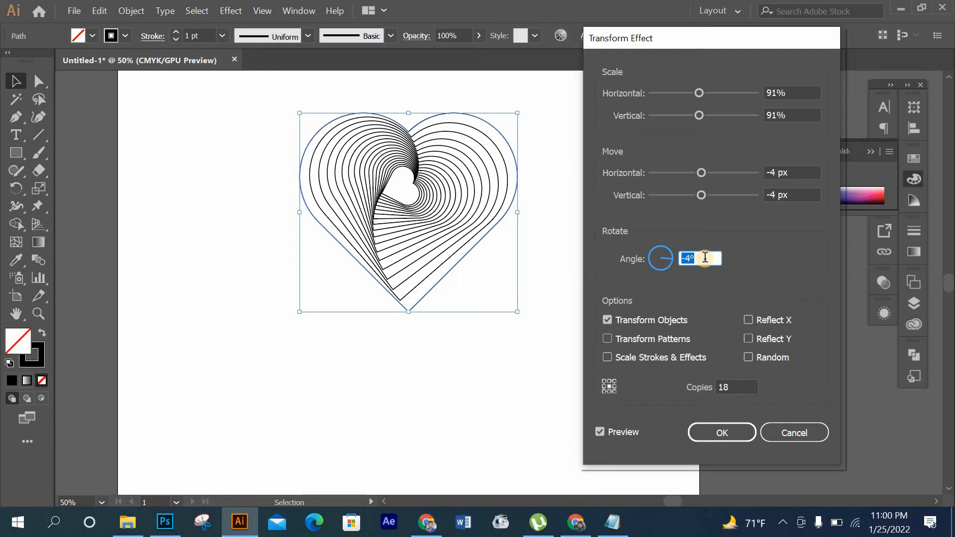
{"action": "left_click", "coordinate": [721, 436]}
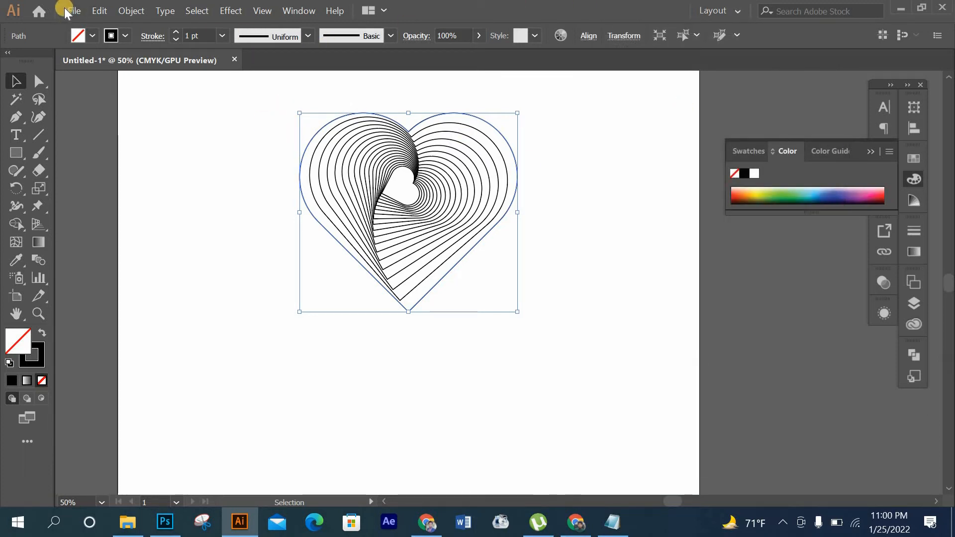
Expand the appearance of the heart with the Transform effect into editable paths
{"action": "left_click", "coordinate": [131, 11]}
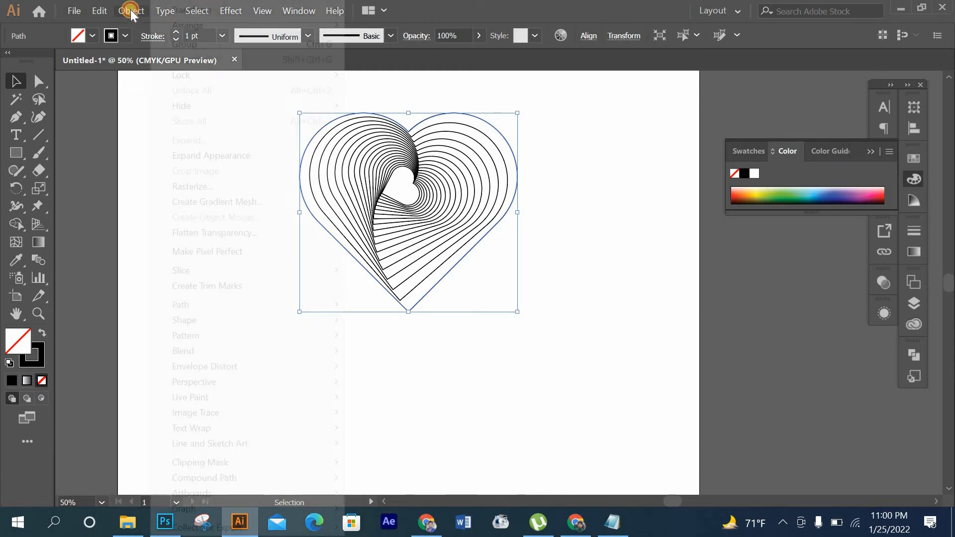
{"action": "left_click", "coordinate": [217, 156]}
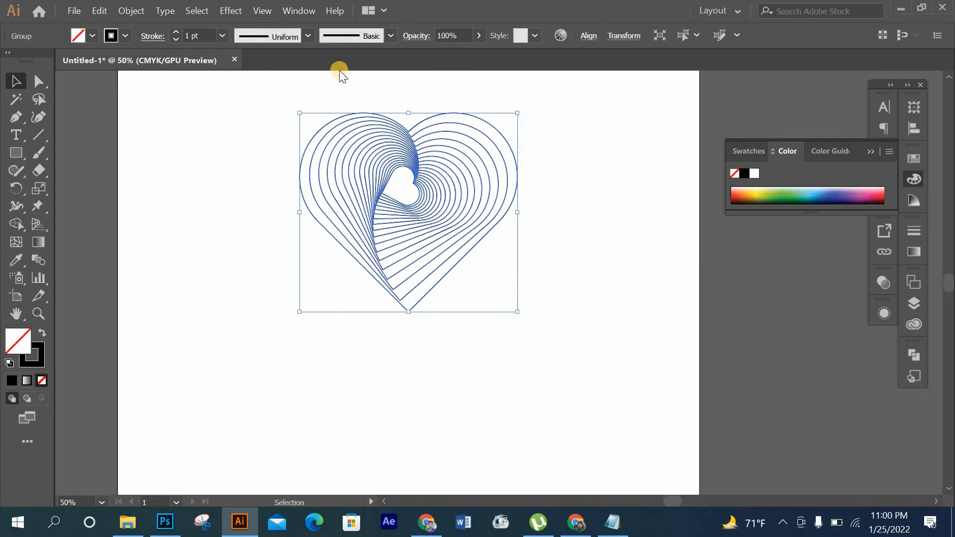
Activate the Shape Builder tool on the expanded heart group with the red fill swatch C=15 M=100 Y=90 K=10
{"action": "scroll", "coordinate": [442, 139], "scroll_direction": "up", "scroll_amount": 2}
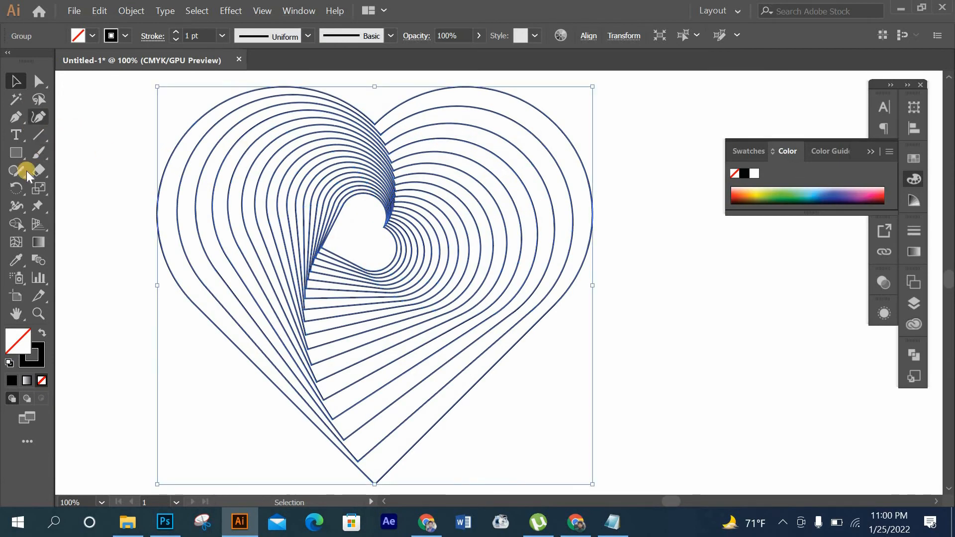
{"action": "left_click", "coordinate": [95, 31]}
{"action": "left_click", "coordinate": [16, 224]}
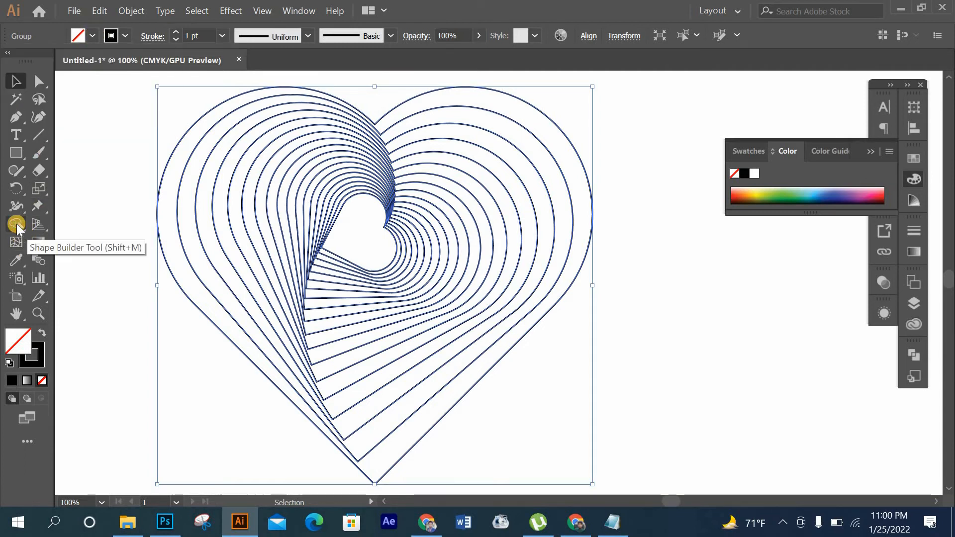
{"action": "left_click", "coordinate": [93, 35]}
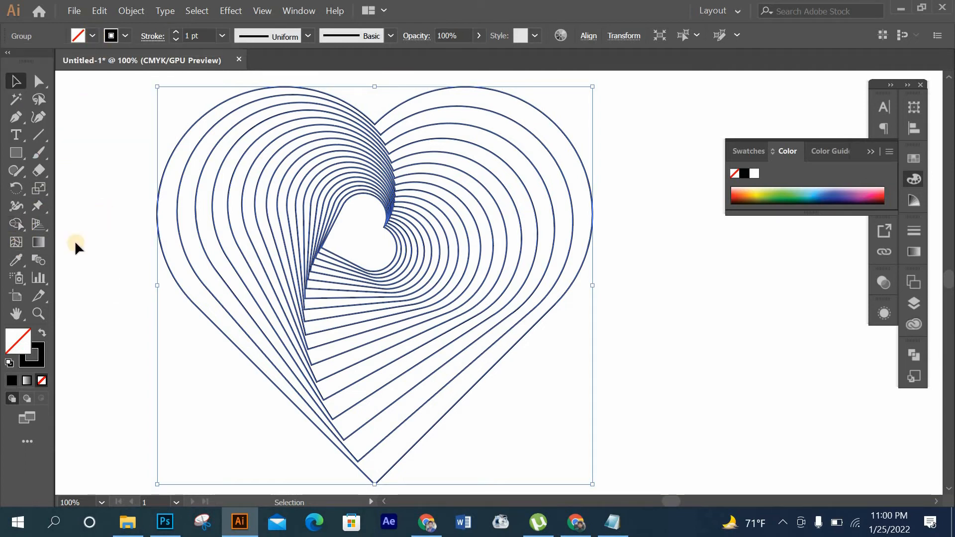
{"action": "left_click", "coordinate": [20, 226]}
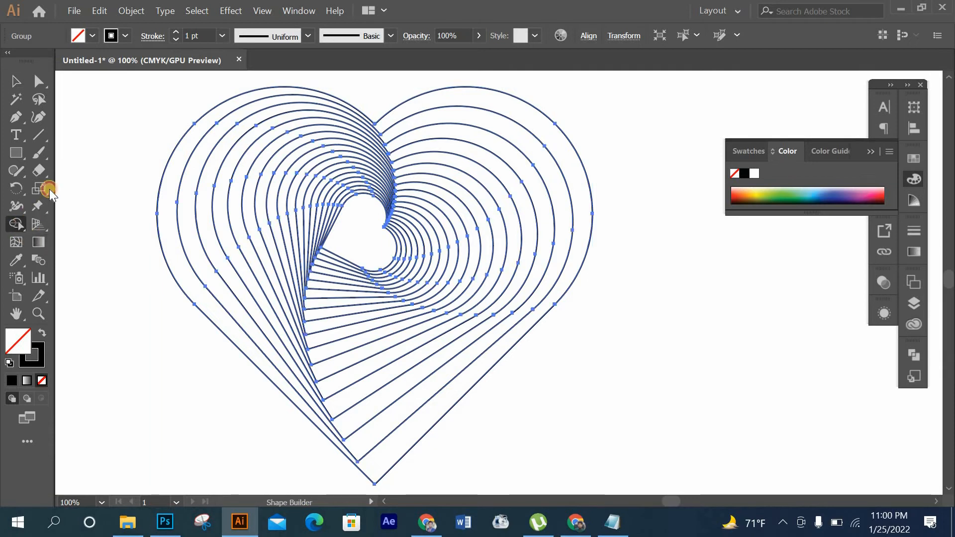
{"action": "left_click", "coordinate": [96, 35]}
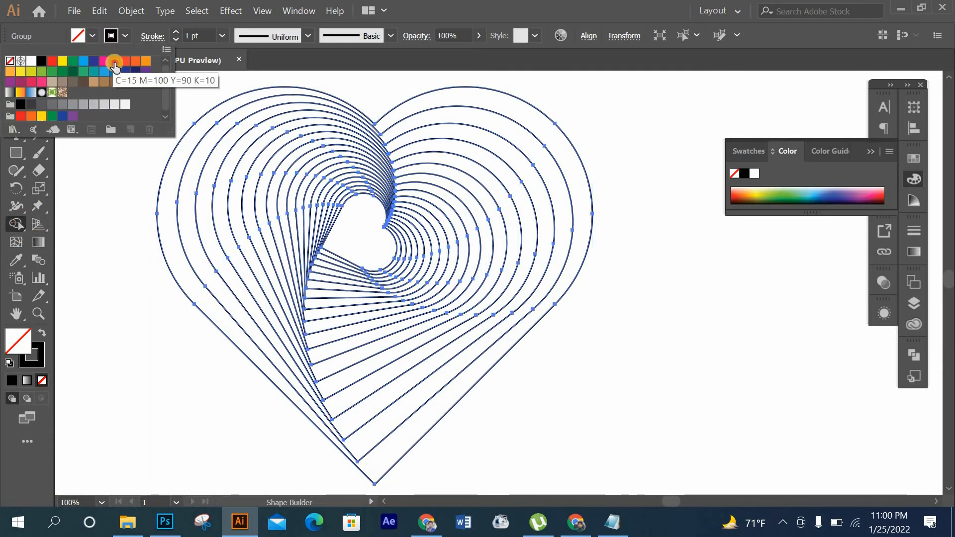
{"action": "left_click", "coordinate": [114, 62]}
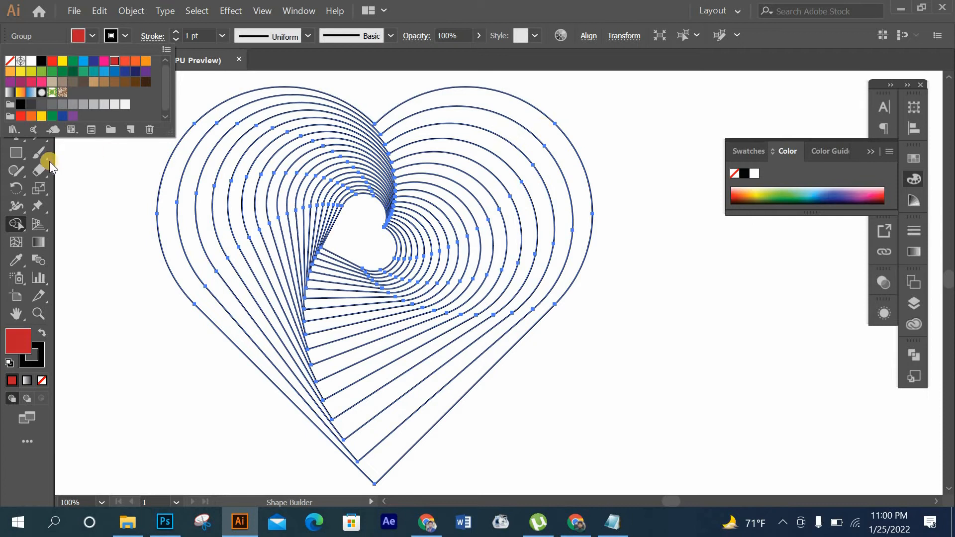
{"action": "left_click", "coordinate": [19, 227]}
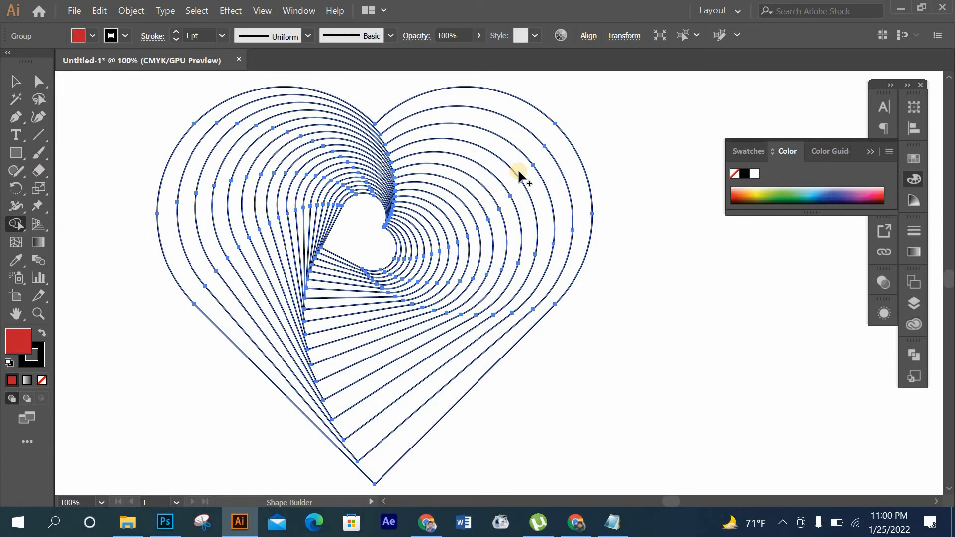
Fill every other band of the heart with red using Shape Builder, working from the outermost band inward to the small central heart
{"action": "left_click", "coordinate": [558, 158]}
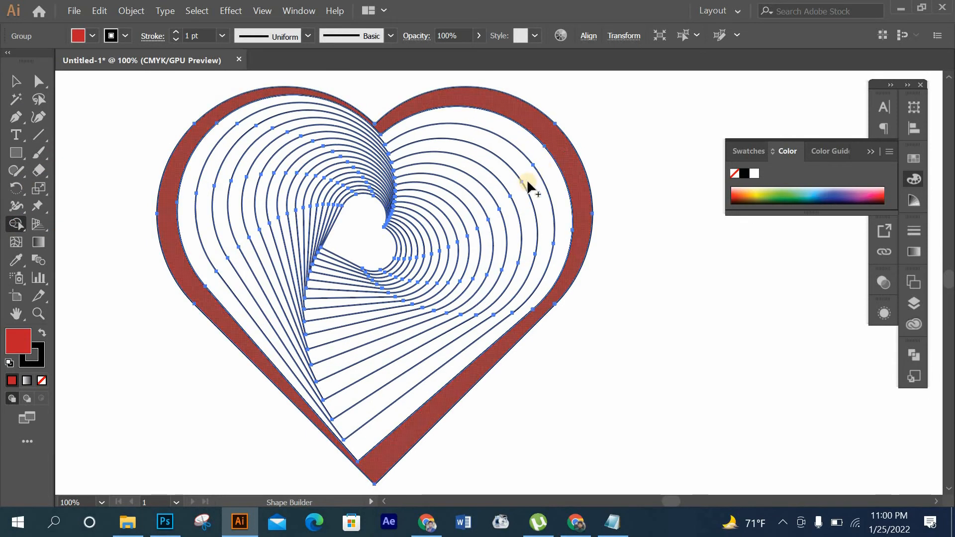
{"action": "left_click", "coordinate": [527, 182]}
{"action": "left_click", "coordinate": [501, 198]}
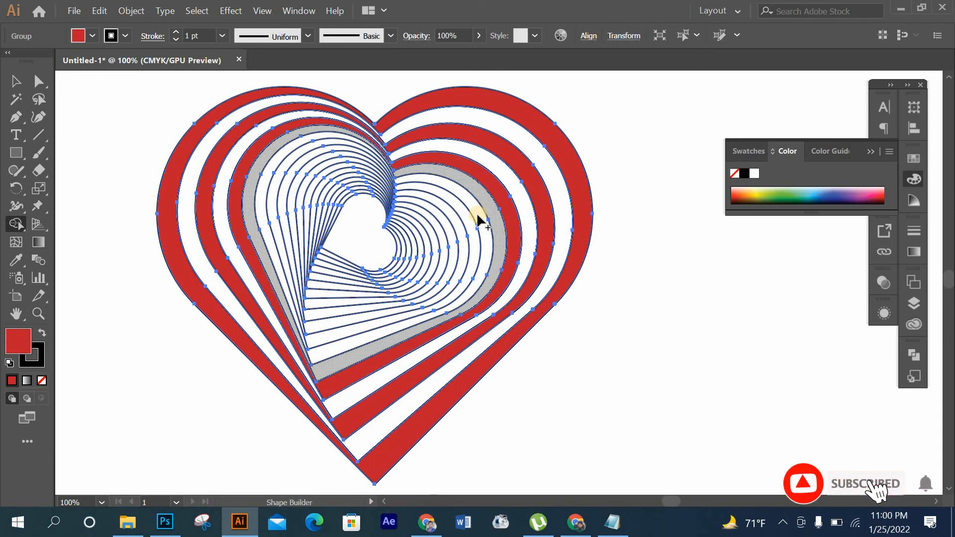
{"action": "left_click", "coordinate": [477, 219]}
{"action": "left_click", "coordinate": [443, 238]}
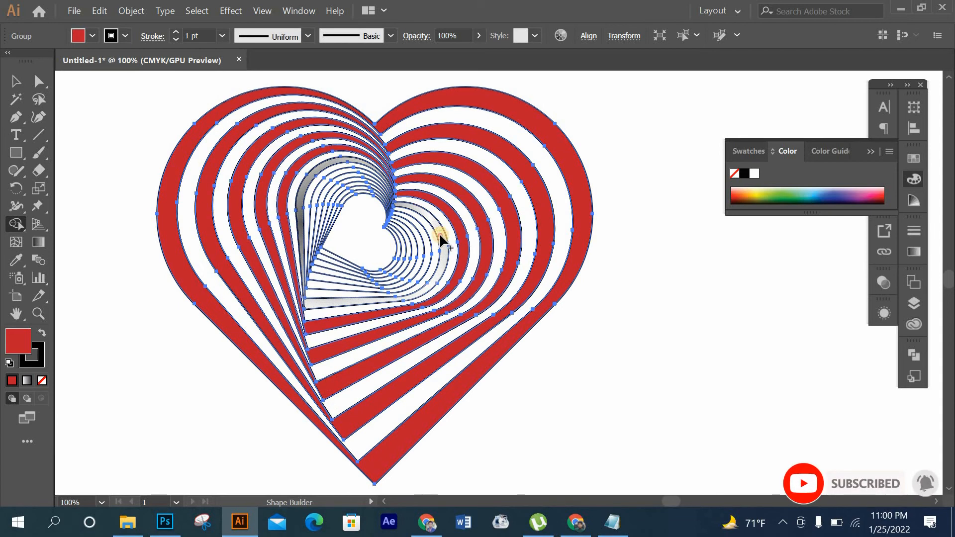
{"action": "left_click", "coordinate": [430, 245]}
{"action": "left_click", "coordinate": [428, 243]}
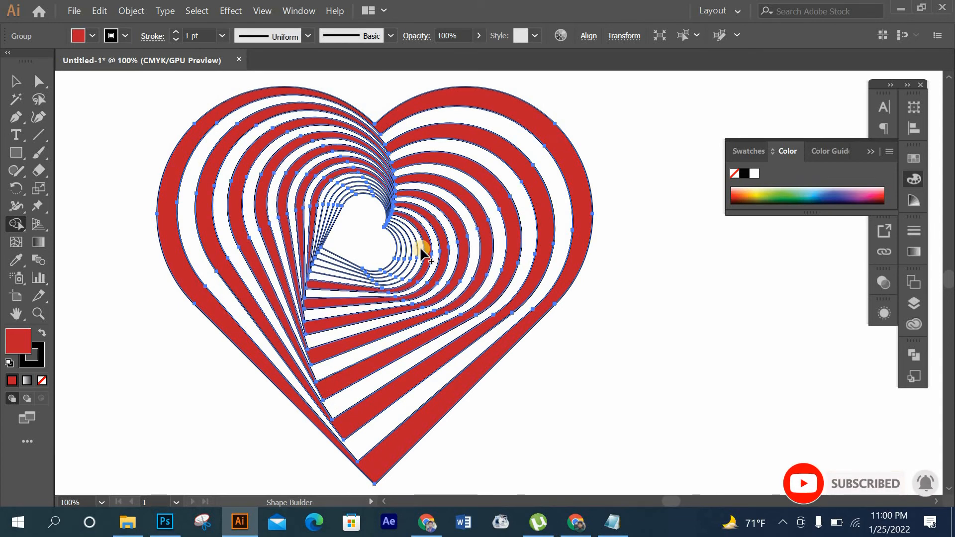
{"action": "left_click", "coordinate": [420, 246]}
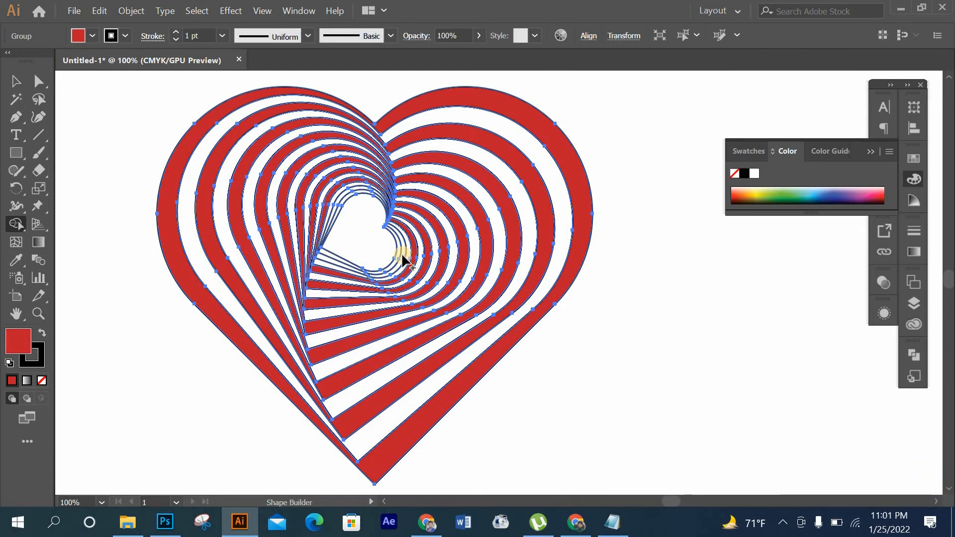
{"action": "left_click", "coordinate": [402, 253]}
{"action": "left_click", "coordinate": [406, 250]}
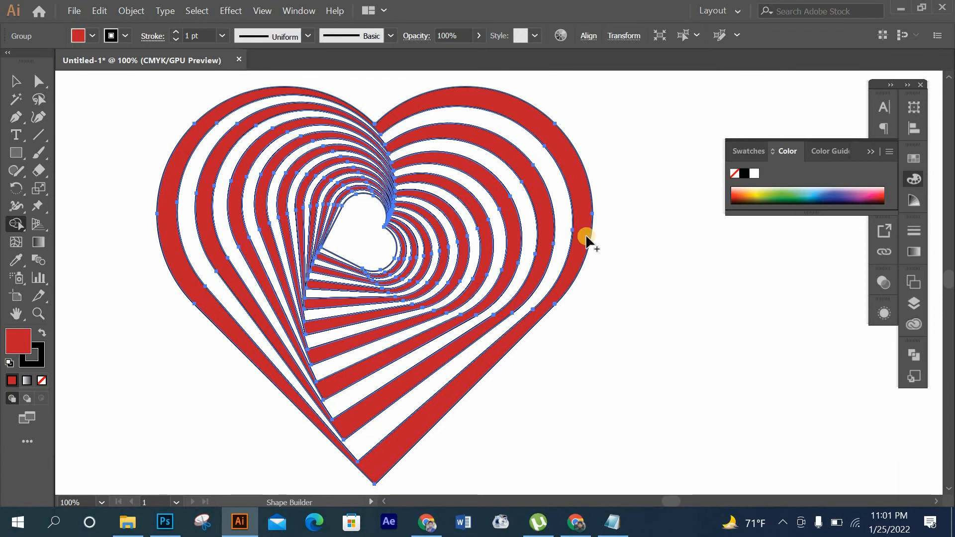
Remove the stroke from the whole striped heart group and deselect it
{"action": "left_click", "coordinate": [16, 81]}
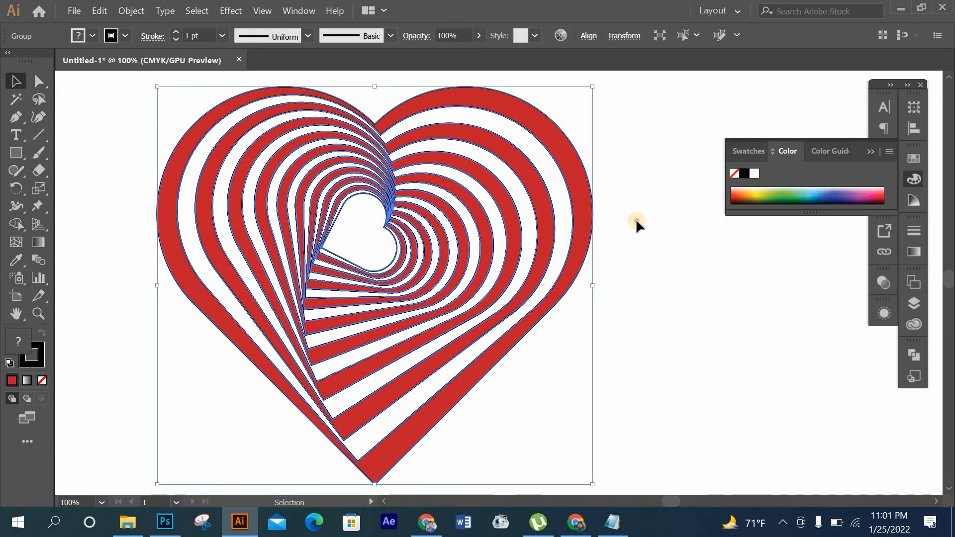
{"action": "left_click", "coordinate": [484, 204]}
{"action": "left_click_drag", "start_coordinate": [158, 122], "coordinate": [331, 288]}
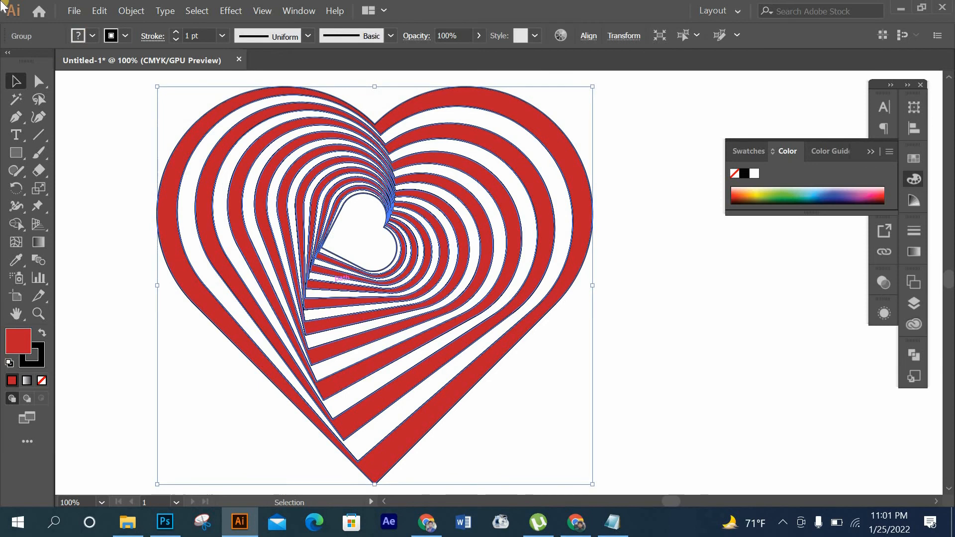
{"action": "left_click", "coordinate": [43, 364]}
{"action": "left_click", "coordinate": [42, 381]}
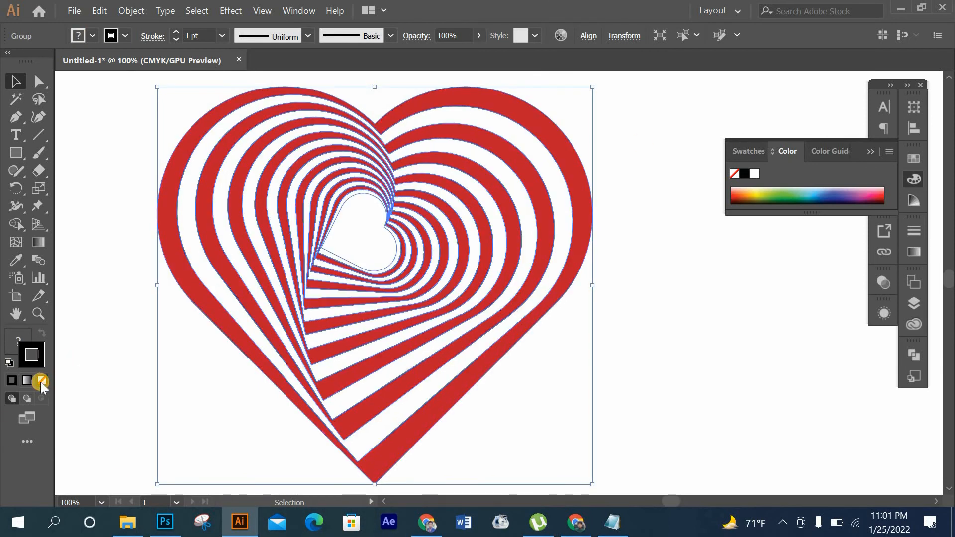
{"action": "left_click", "coordinate": [213, 342]}
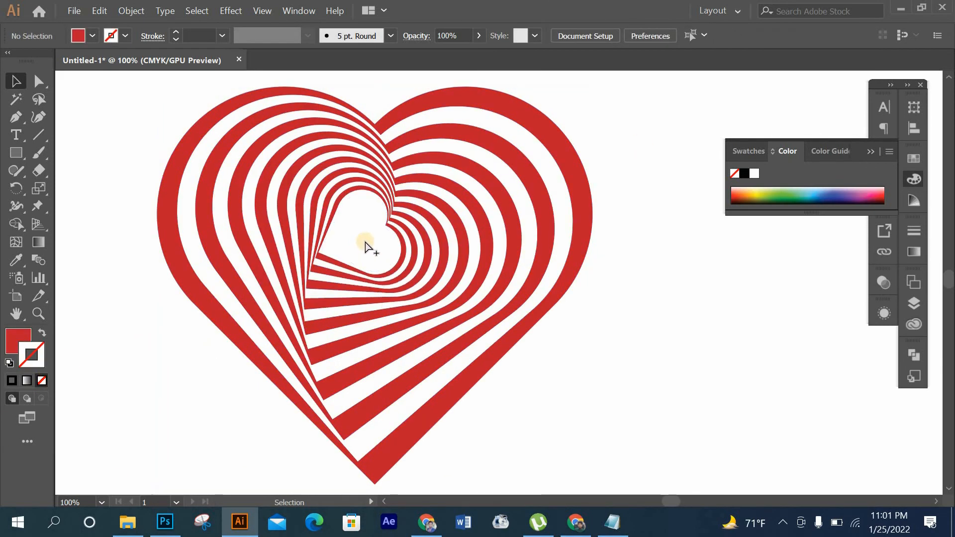
Create a copy of the striped heart rotated 90° around its bottom tip, with preview on
{"action": "scroll", "coordinate": [365, 247], "scroll_direction": "down", "scroll_amount": 1}
{"action": "scroll", "coordinate": [366, 246], "scroll_direction": "down", "scroll_amount": 1}
{"action": "left_click", "coordinate": [331, 211]}
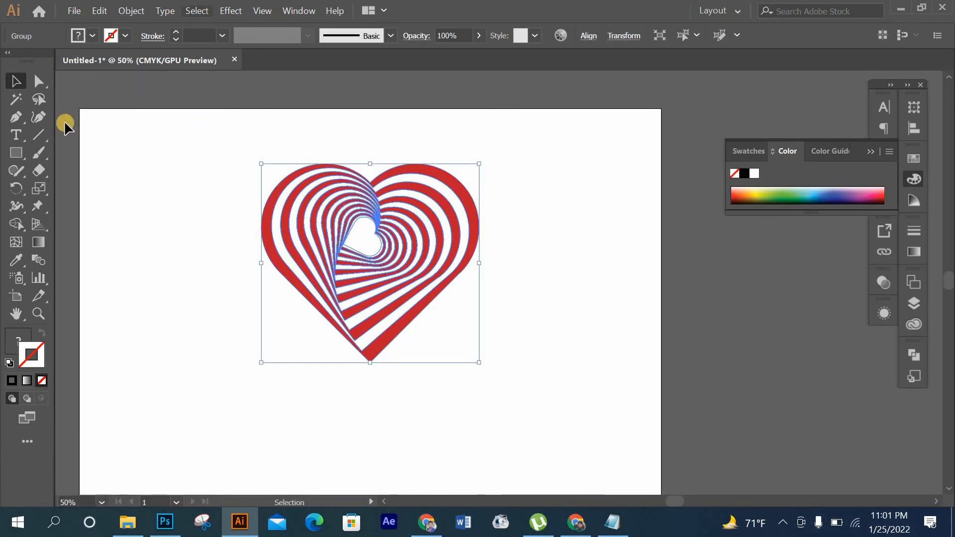
{"action": "left_click", "coordinate": [19, 187]}
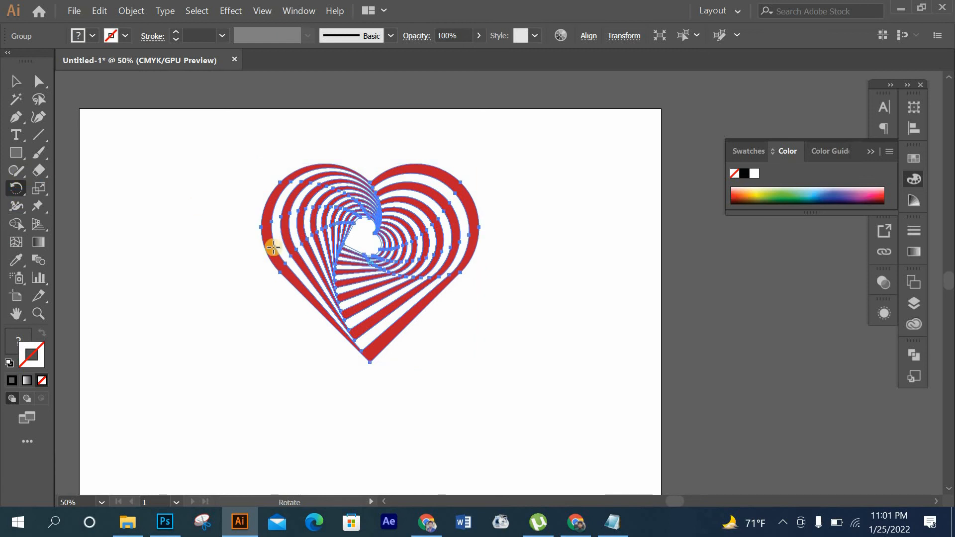
{"action": "left_click", "coordinate": [368, 363], "text": "alt"}
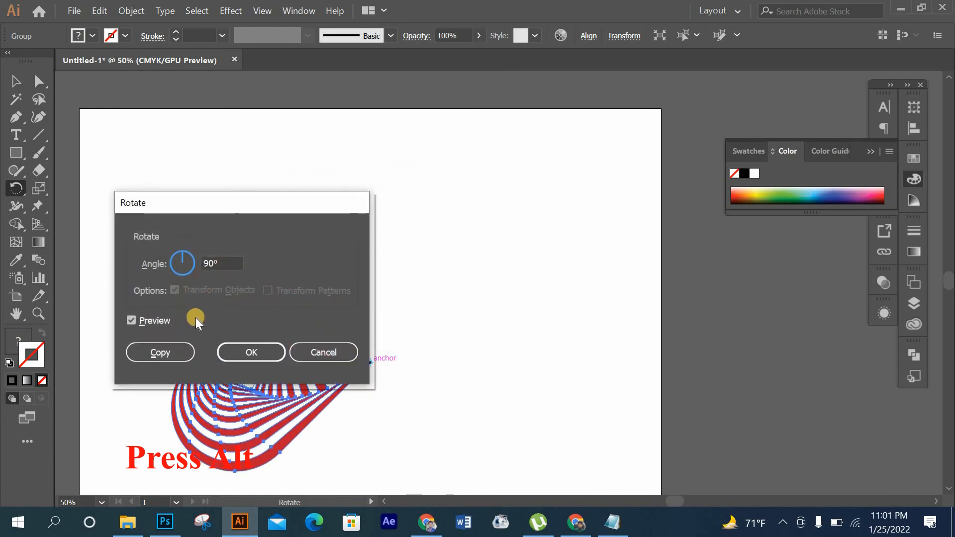
{"action": "left_click", "coordinate": [228, 263]}
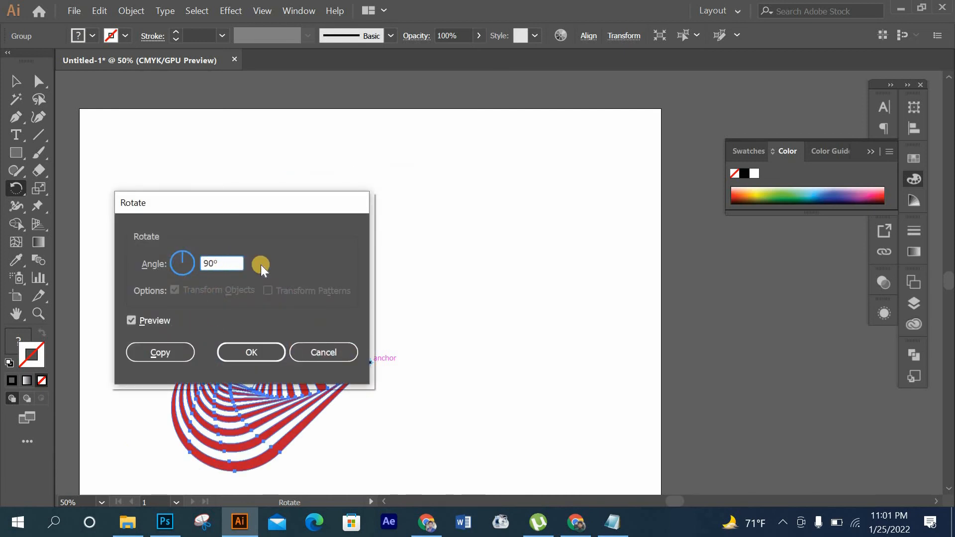
{"action": "left_click", "coordinate": [170, 354]}
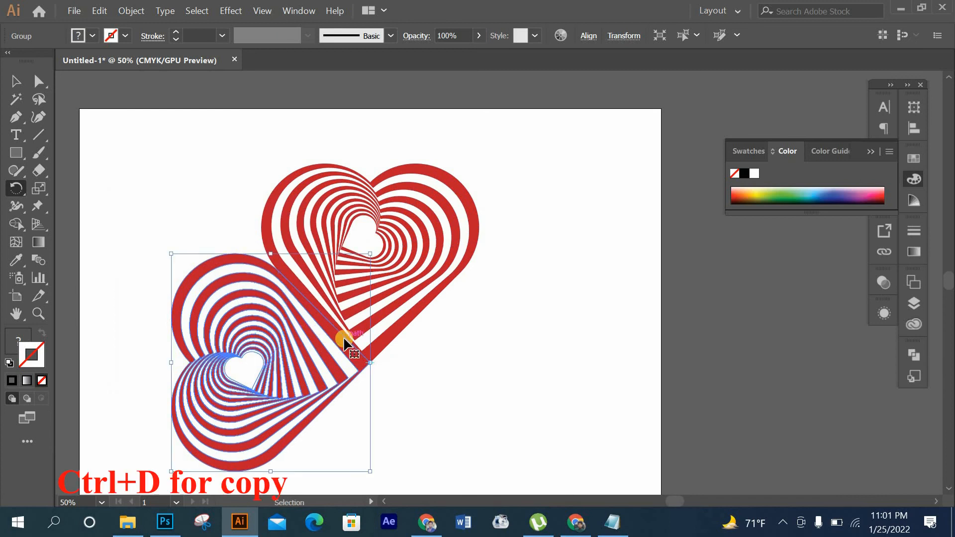
Repeat the rotated copy twice to complete a four-heart flower around the shared tip
{"action": "key", "text": "ctrl+d"}
{"action": "key", "text": "ctrl+d"}
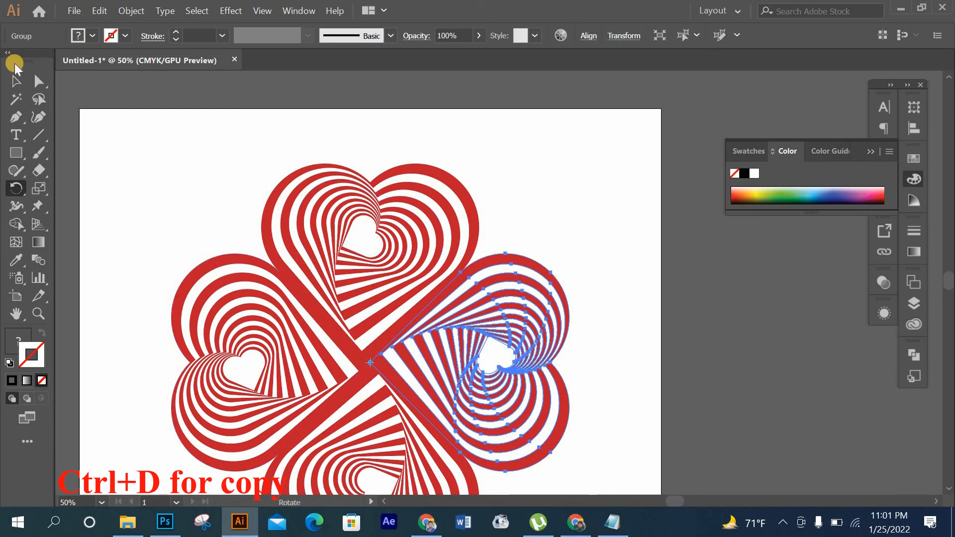
{"action": "left_click", "coordinate": [16, 81]}
Select all four hearts, nudge them upward in large increments to centre them on the artboard, and deselect them
{"action": "scroll", "coordinate": [303, 209], "scroll_direction": "down", "scroll_amount": 1, "text": "alt"}
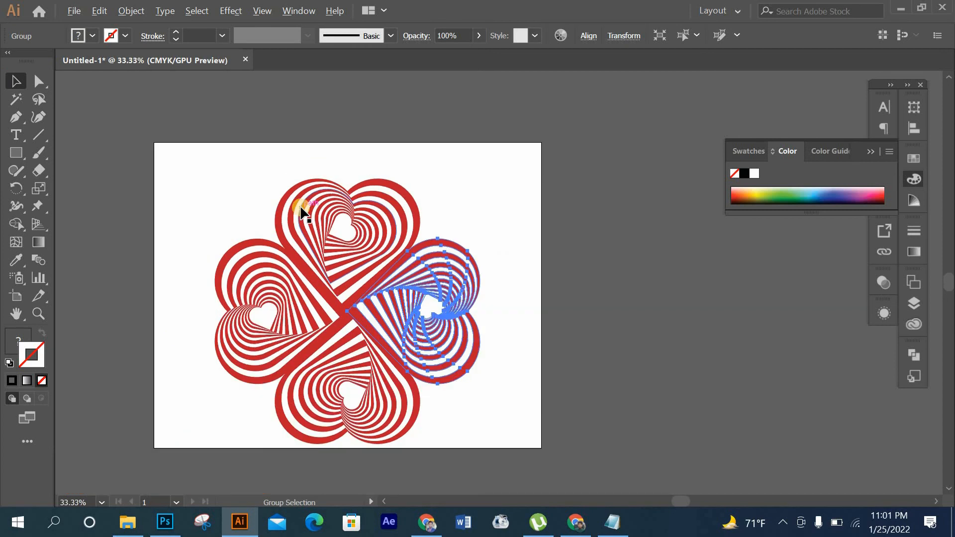
{"action": "scroll", "coordinate": [308, 212], "scroll_direction": "down", "scroll_amount": 1}
{"action": "left_click_drag", "start_coordinate": [209, 149], "coordinate": [447, 357]}
{"action": "key", "text": "shift+Up"}
{"action": "key", "text": "shift+Up"}
{"action": "key", "text": "shift+Up"}
{"action": "key", "text": "shift+Up"}
{"action": "key", "text": "shift+Up"}
{"action": "key", "text": "shift+Up"}
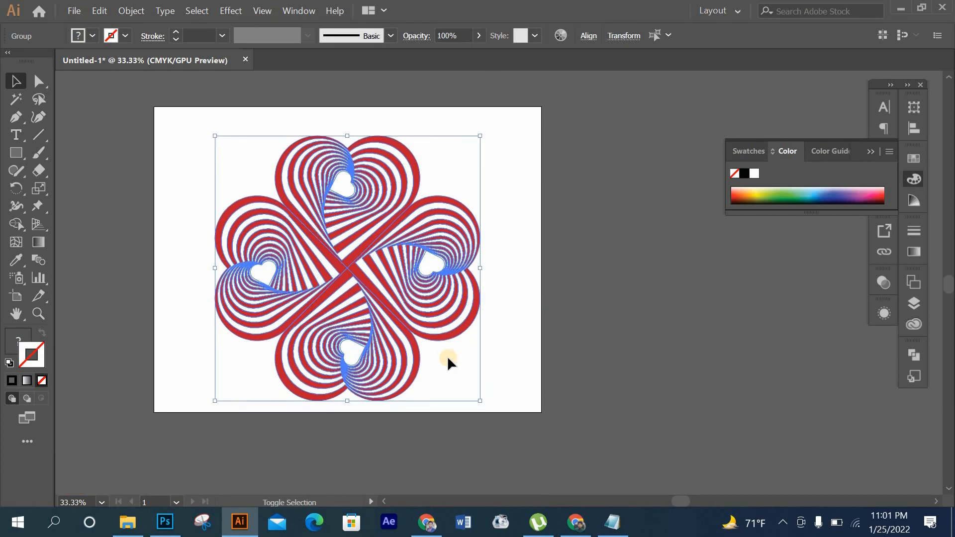
{"action": "left_click", "coordinate": [620, 344]}
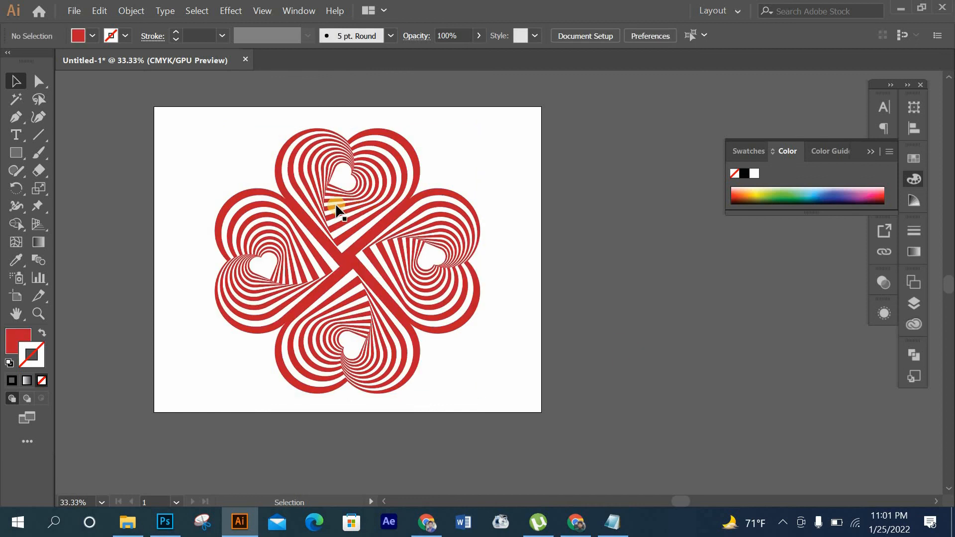
Examine the finished four-heart design both up close and as a whole
{"action": "scroll", "coordinate": [326, 207], "scroll_direction": "up", "scroll_amount": 1, "text": "alt"}
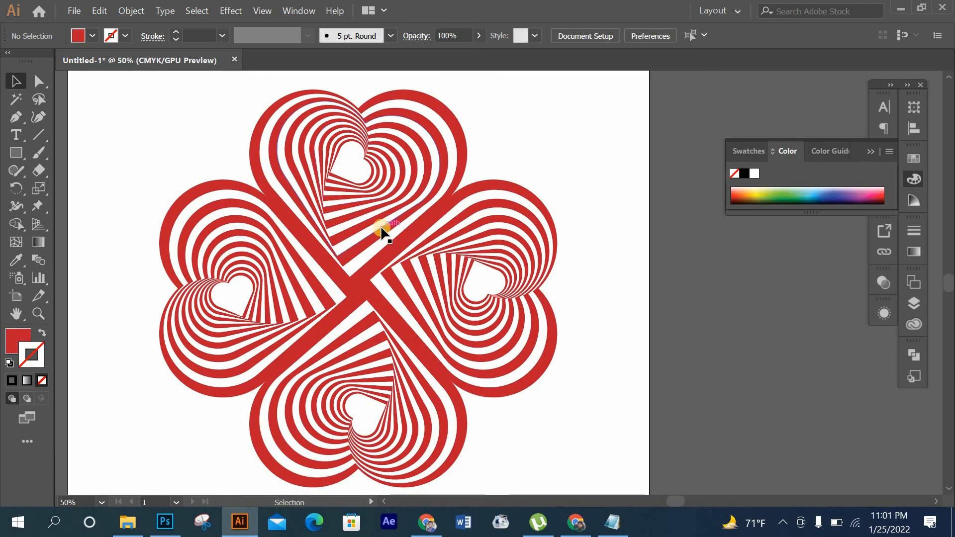
{"action": "scroll", "coordinate": [375, 229], "scroll_direction": "down", "scroll_amount": 1, "text": "alt"}
{"action": "scroll", "coordinate": [368, 226], "scroll_direction": "up", "scroll_amount": 1, "text": "alt"}
{"action": "scroll", "coordinate": [369, 229], "scroll_direction": "up", "scroll_amount": 1, "text": "alt"}
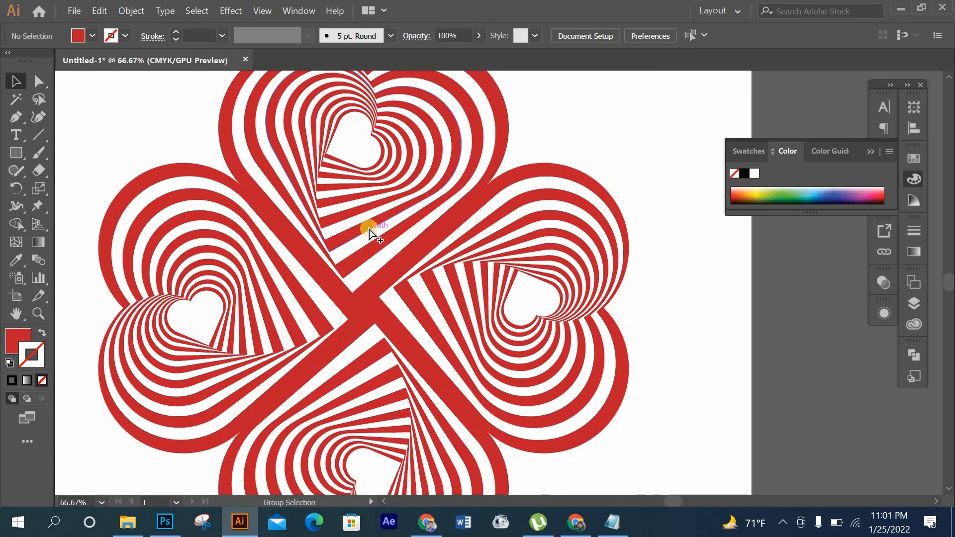
{"action": "scroll", "coordinate": [369, 229], "scroll_direction": "down", "scroll_amount": 1, "text": "alt"}
{"action": "scroll", "coordinate": [369, 229], "scroll_direction": "down", "scroll_amount": 1}
{"action": "scroll", "coordinate": [369, 228], "scroll_direction": "down", "scroll_amount": 1}
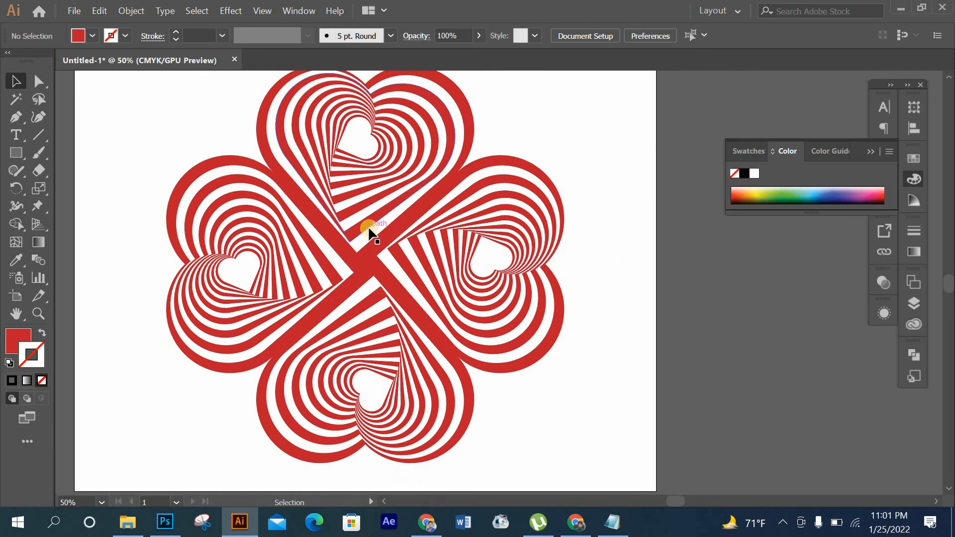
{"action": "scroll", "coordinate": [369, 229], "scroll_direction": "up", "scroll_amount": 1}
{"action": "scroll", "coordinate": [369, 228], "scroll_direction": "down", "scroll_amount": 1}
{"action": "scroll", "coordinate": [369, 229], "scroll_direction": "up", "scroll_amount": 1}
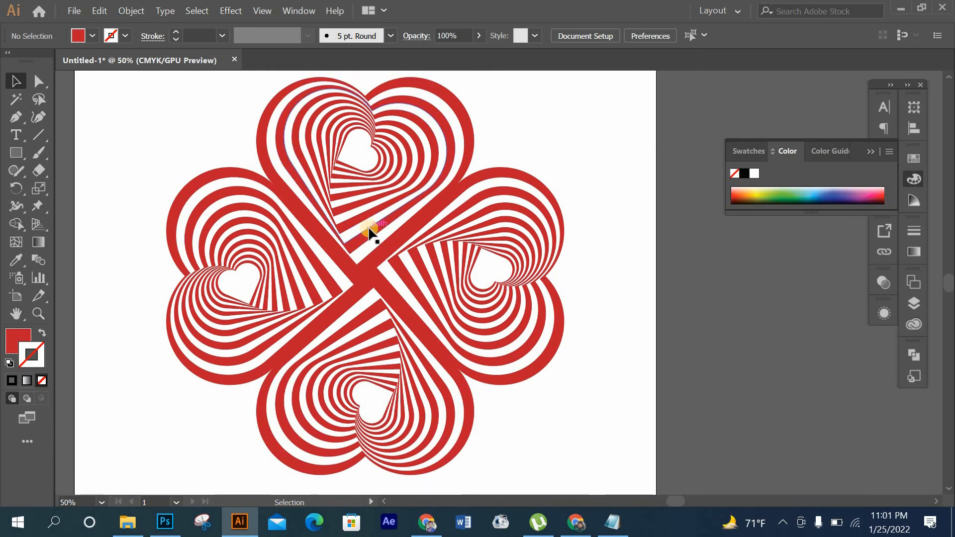